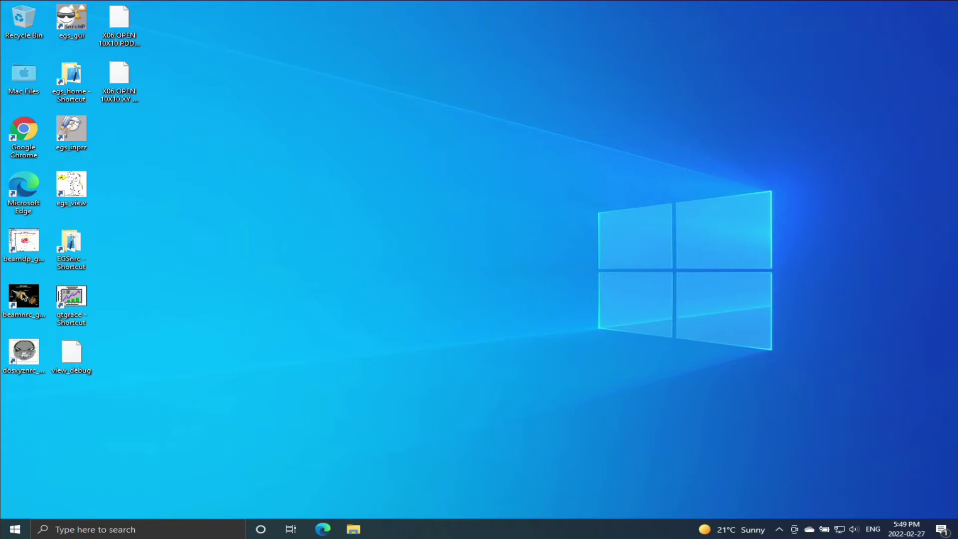
Launch the BEAMnrc GUI and load the previous input file BEAM_EX16MVp/EX16MVp.egsinp.
{"action": "double_click", "coordinate": [24, 298]}
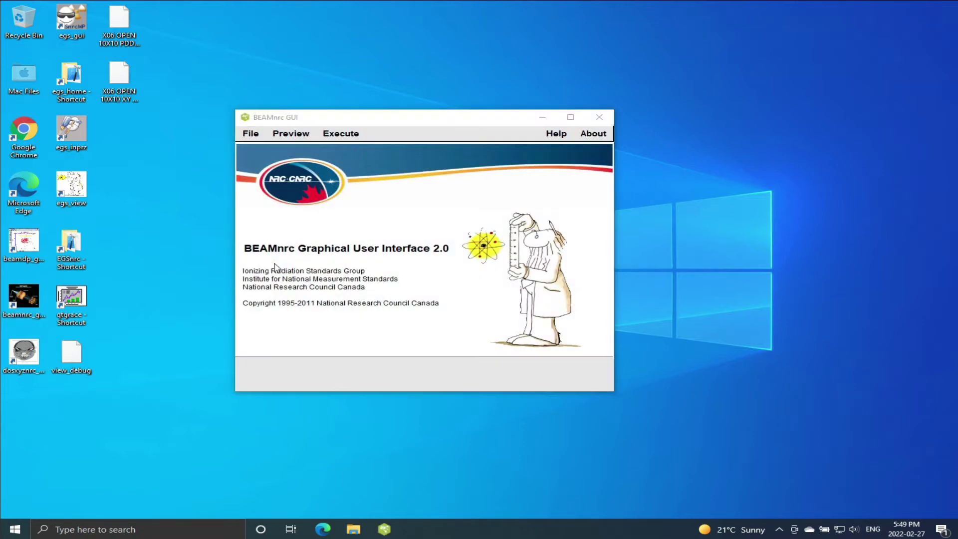
{"action": "left_click", "coordinate": [248, 136]}
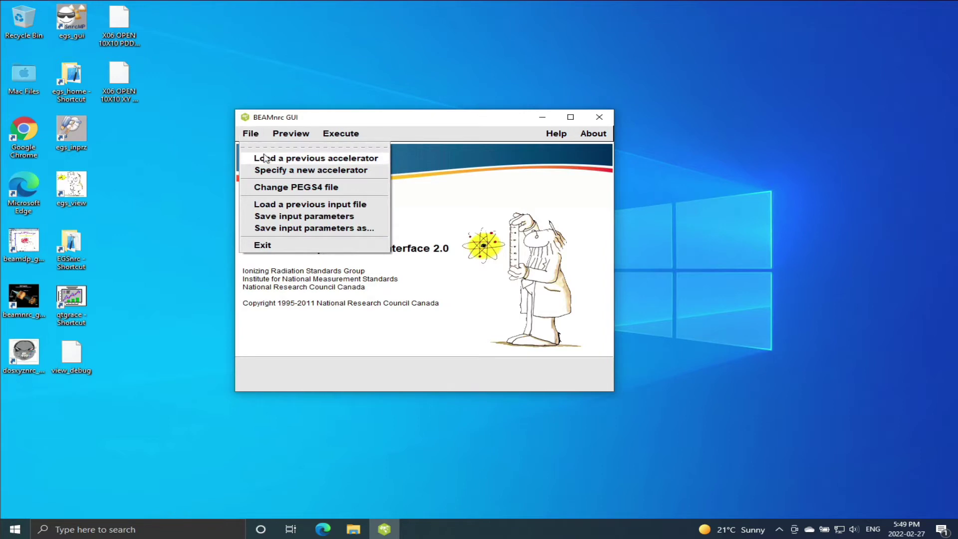
{"action": "left_click", "coordinate": [273, 207]}
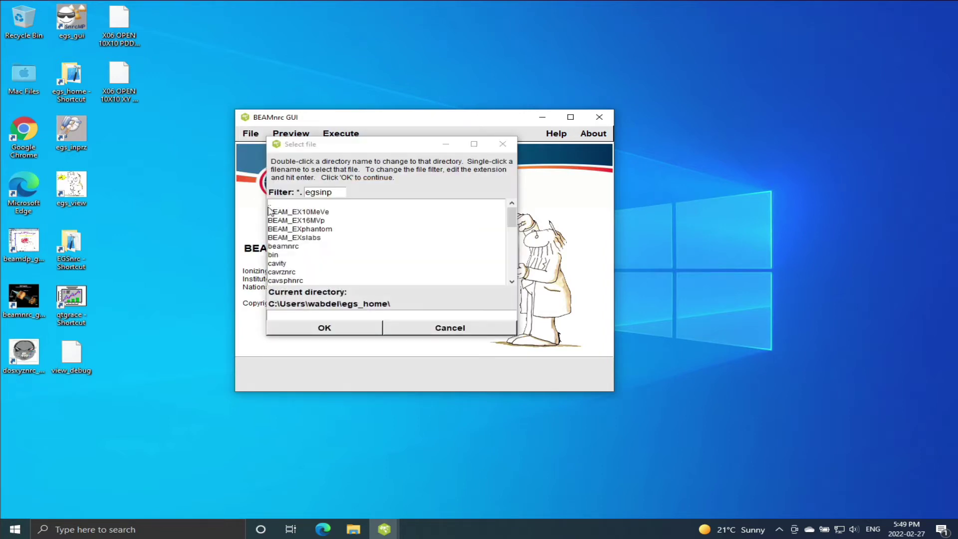
{"action": "left_click", "coordinate": [291, 221]}
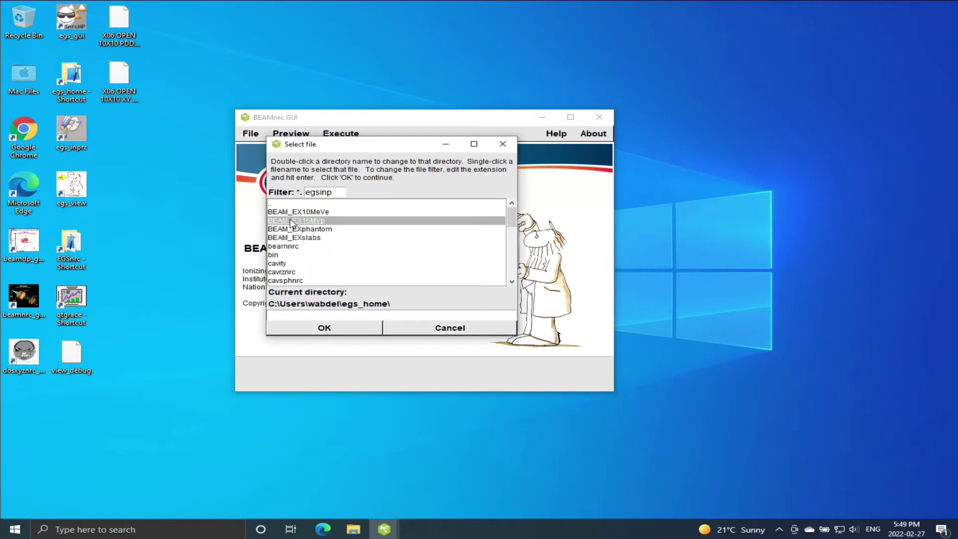
{"action": "left_click", "coordinate": [338, 329]}
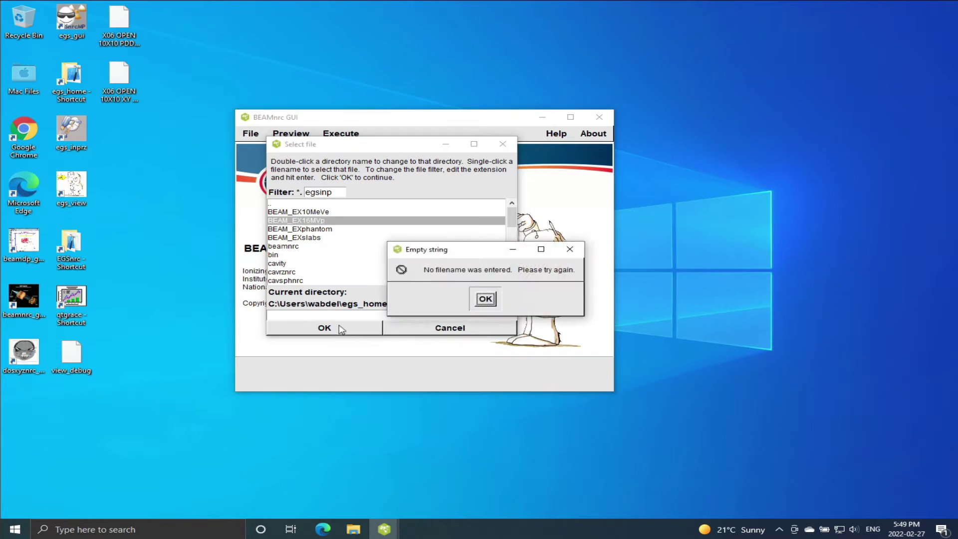
{"action": "left_click", "coordinate": [486, 299]}
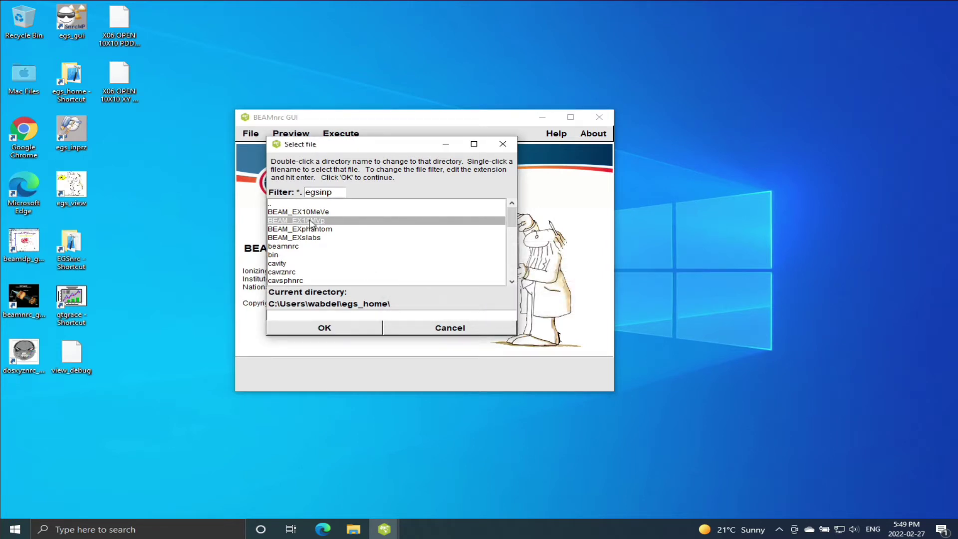
{"action": "double_click", "coordinate": [310, 221]}
{"action": "left_click", "coordinate": [300, 213]}
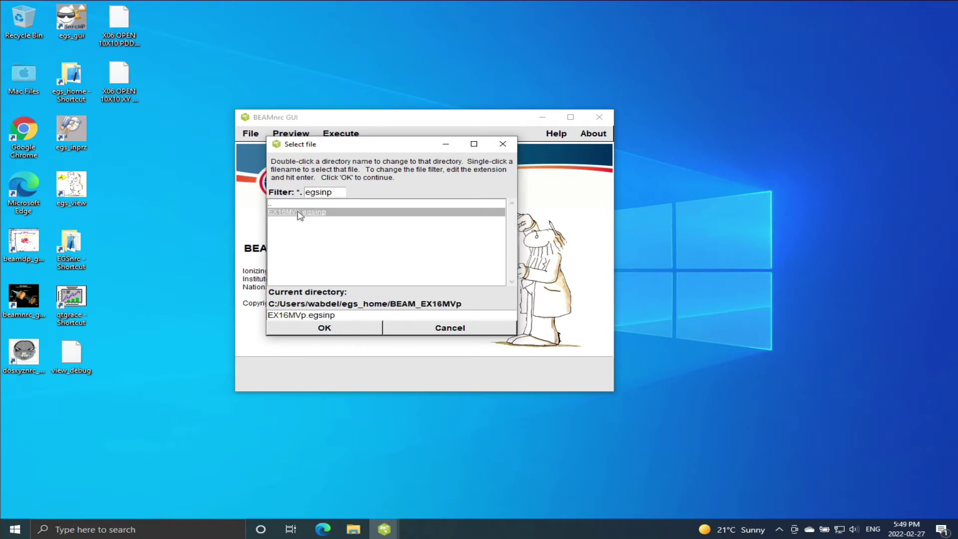
{"action": "left_click", "coordinate": [348, 326]}
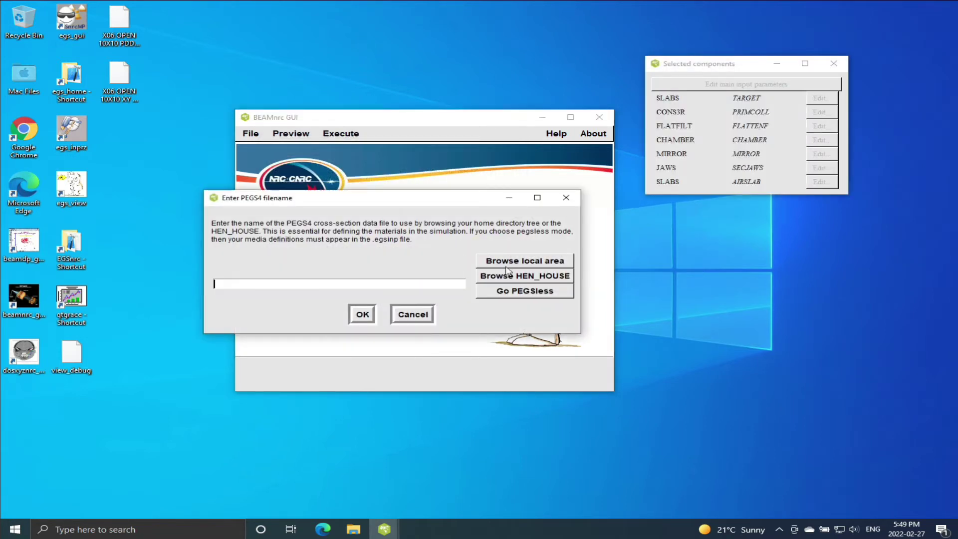
Choose 700icru.pegs4dat from HEN_HOUSE as the PEGS4 data and load the accelerator.
{"action": "left_click", "coordinate": [490, 276]}
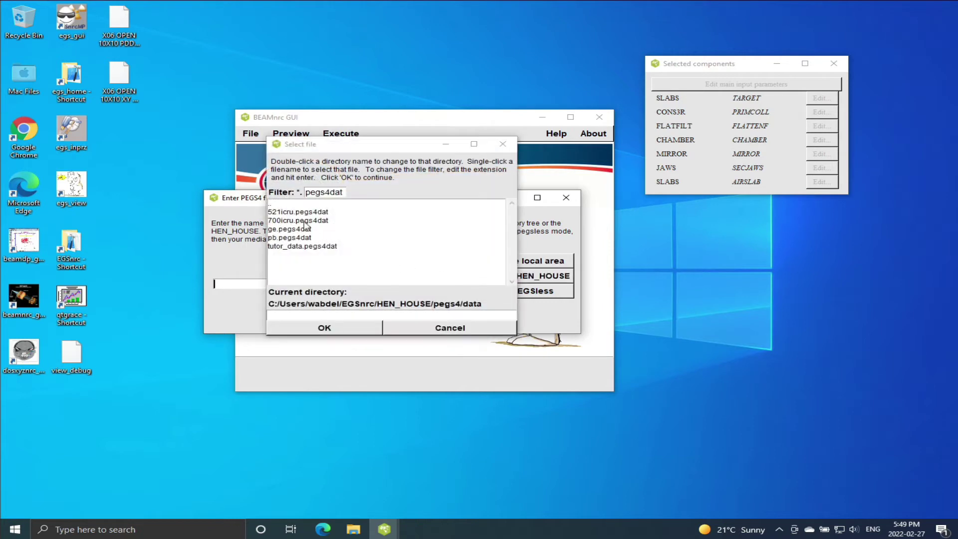
{"action": "left_click", "coordinate": [306, 221]}
{"action": "left_click", "coordinate": [326, 328]}
{"action": "left_click", "coordinate": [362, 315]}
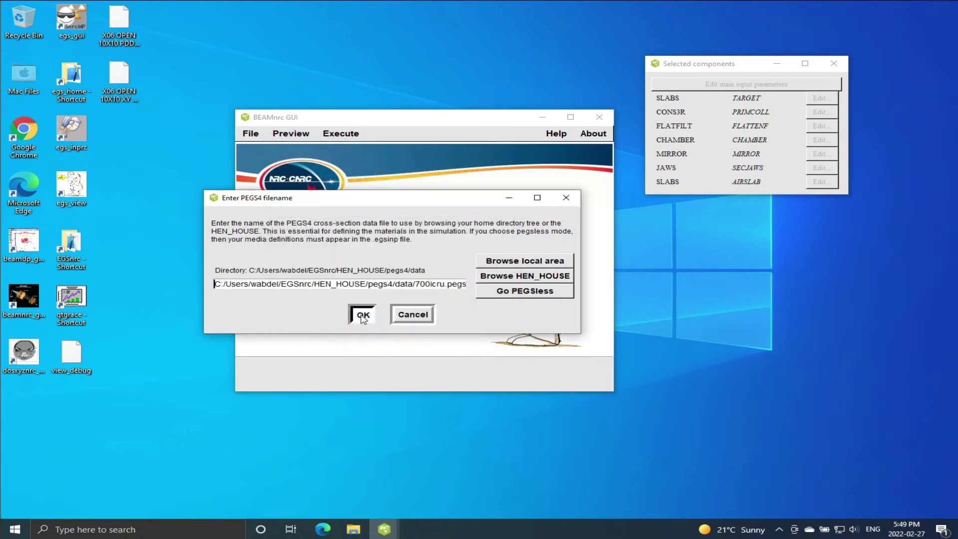
{"action": "left_click", "coordinate": [487, 300]}
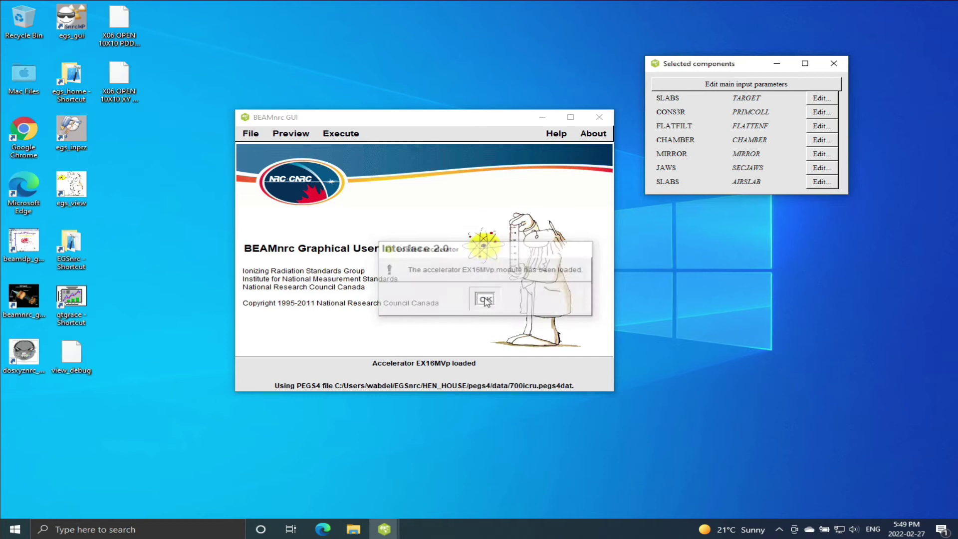
Set the number of histories to 30000 and save the input parameters.
{"action": "left_click", "coordinate": [700, 86]}
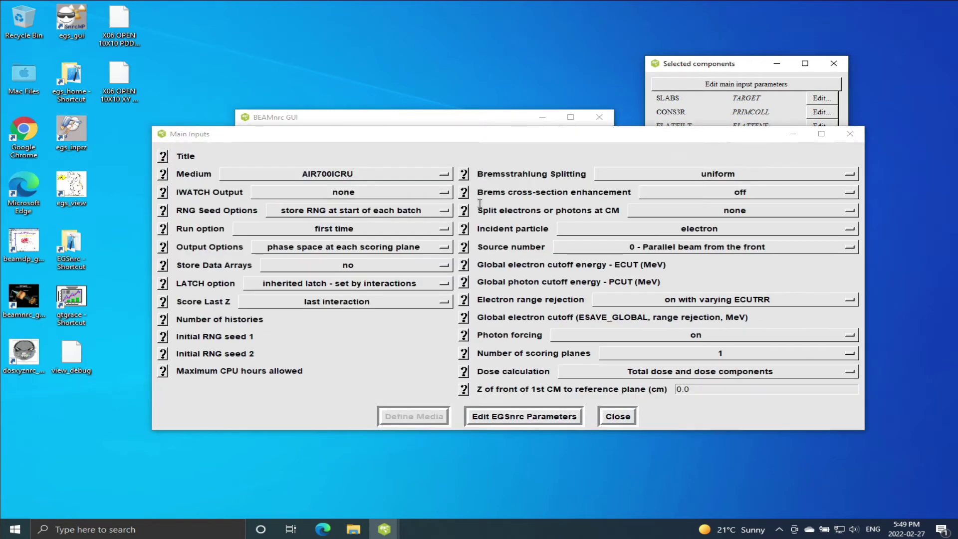
{"action": "left_click_drag", "start_coordinate": [307, 320], "coordinate": [248, 324]}
{"action": "type", "text": "300"}
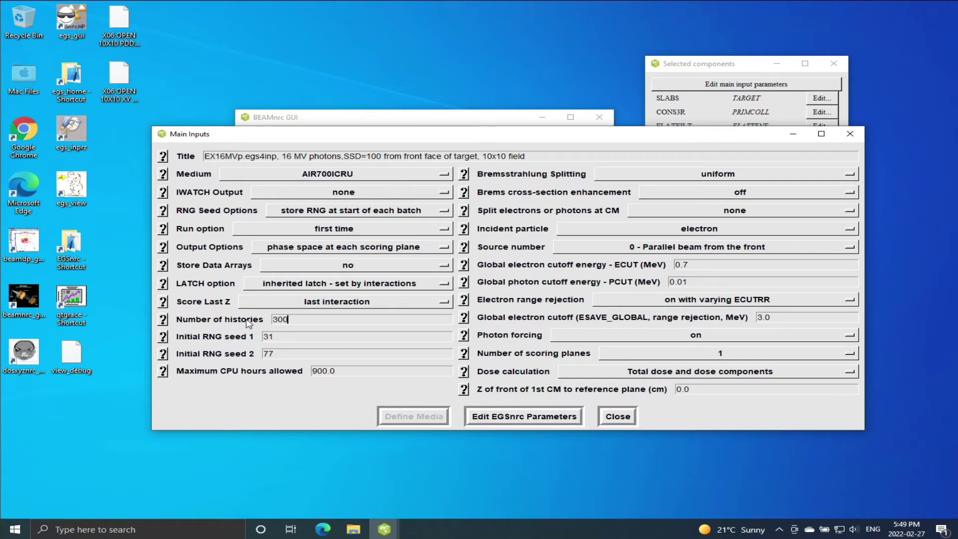
{"action": "type", "text": "00"}
{"action": "left_click", "coordinate": [618, 418]}
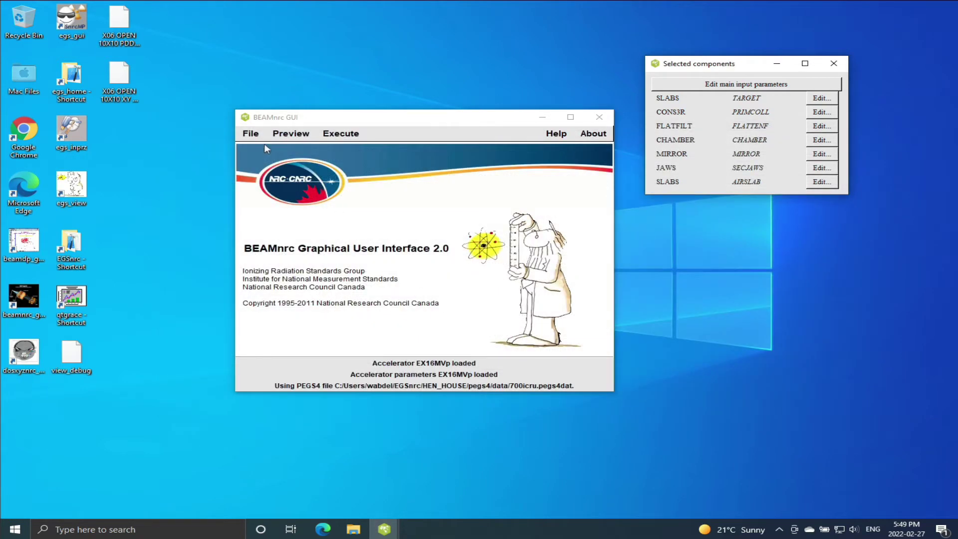
{"action": "left_click", "coordinate": [251, 134]}
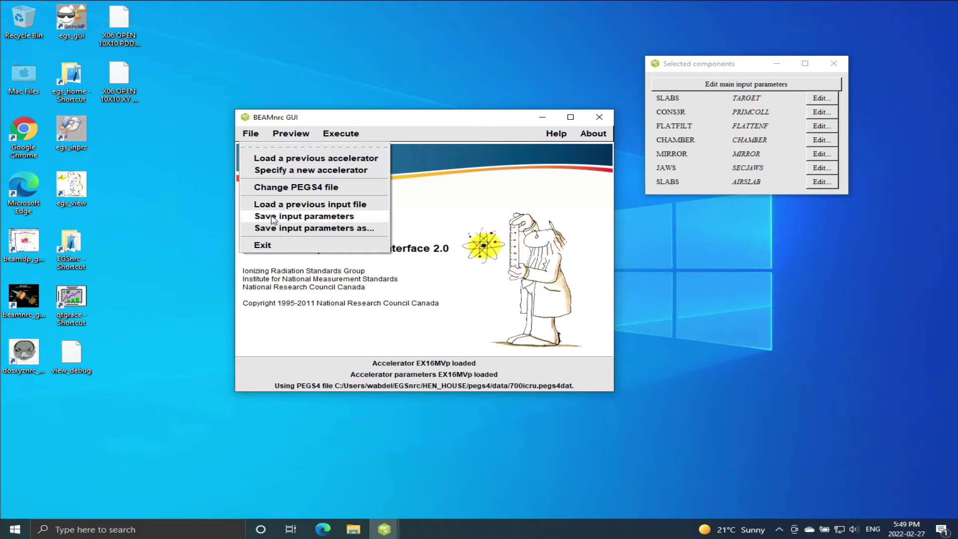
{"action": "left_click", "coordinate": [273, 217]}
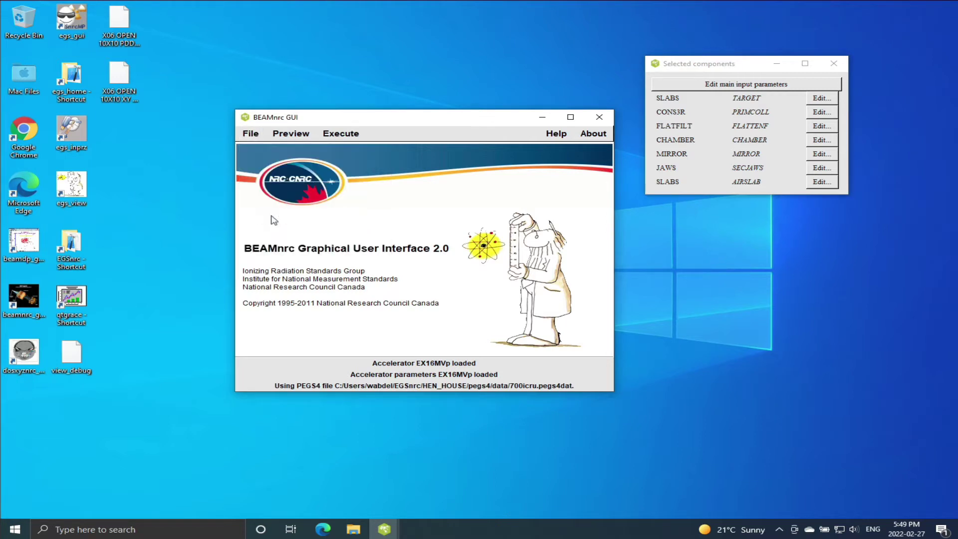
Run the EX16MVp simulation to completion and close the run window.
{"action": "left_click", "coordinate": [341, 134]}
{"action": "left_click", "coordinate": [342, 170]}
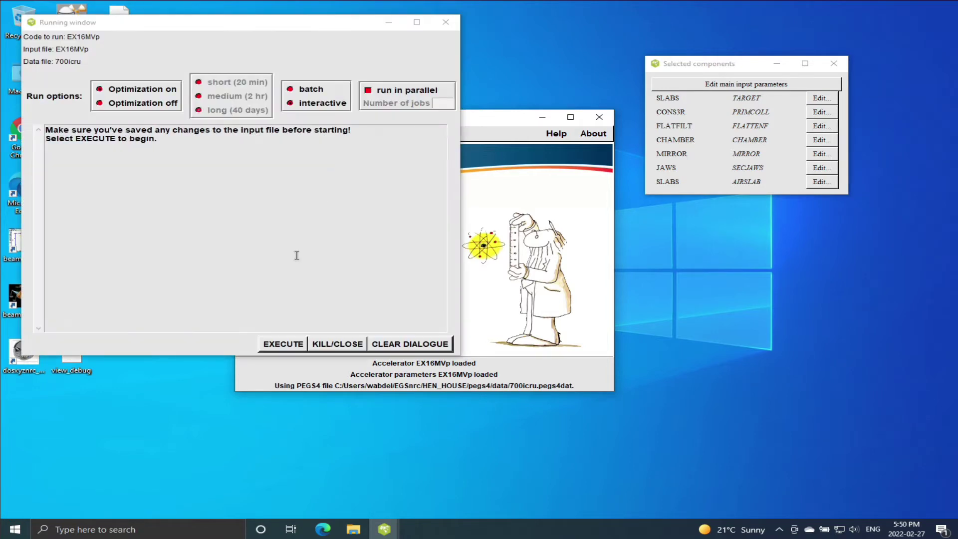
{"action": "left_click", "coordinate": [285, 345]}
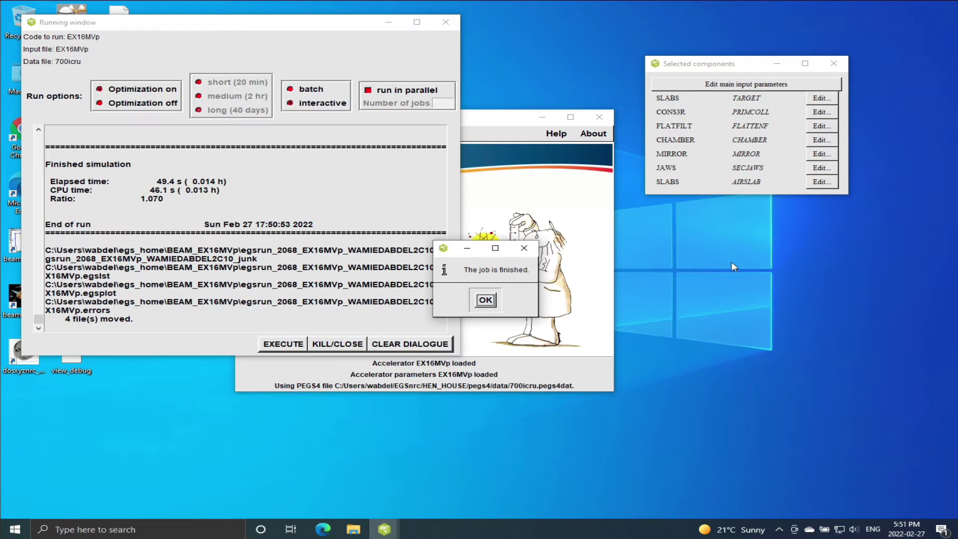
{"action": "left_click", "coordinate": [485, 300]}
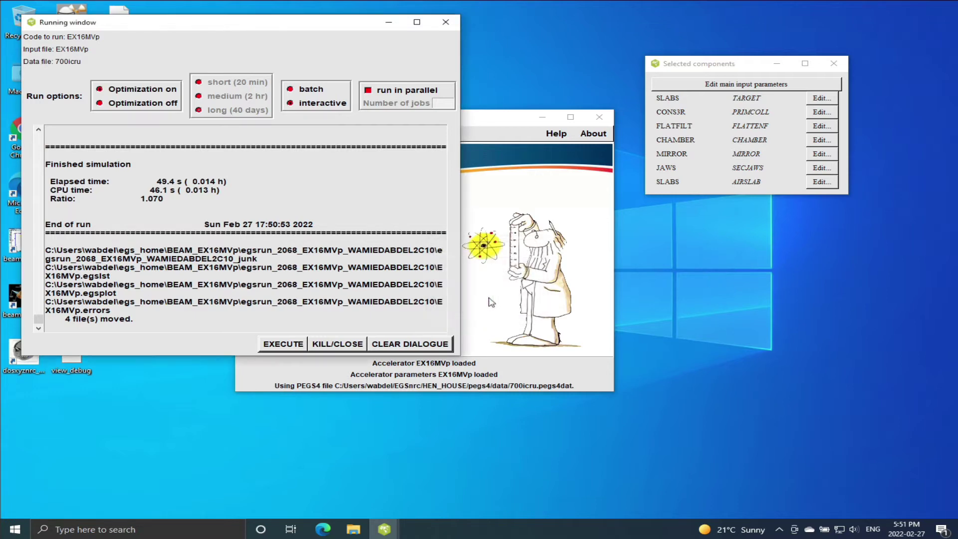
{"action": "left_click", "coordinate": [445, 22]}
Close BEAMnrc, launch beamdp, and choose 'Derive spectral distribution from ph-sp data'.
{"action": "left_click", "coordinate": [605, 117]}
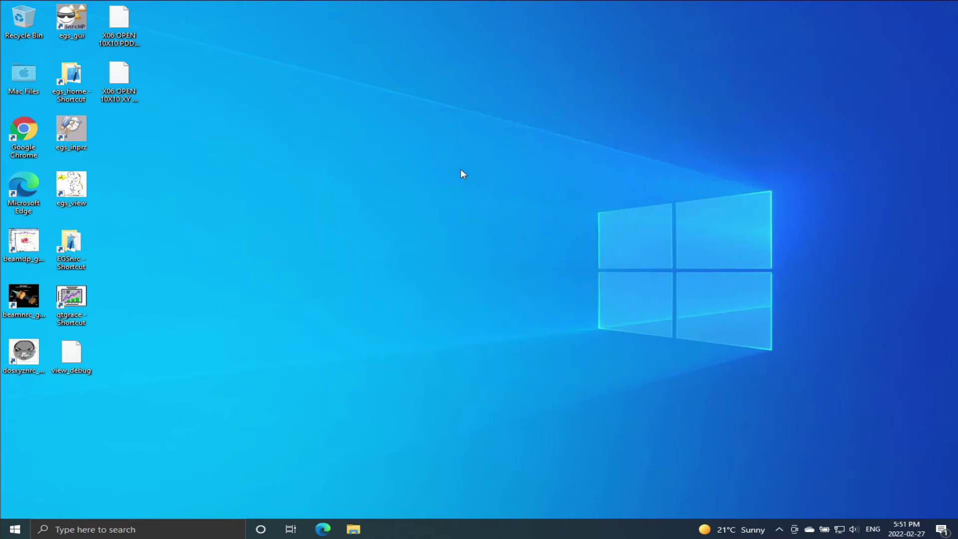
{"action": "double_click", "coordinate": [21, 248]}
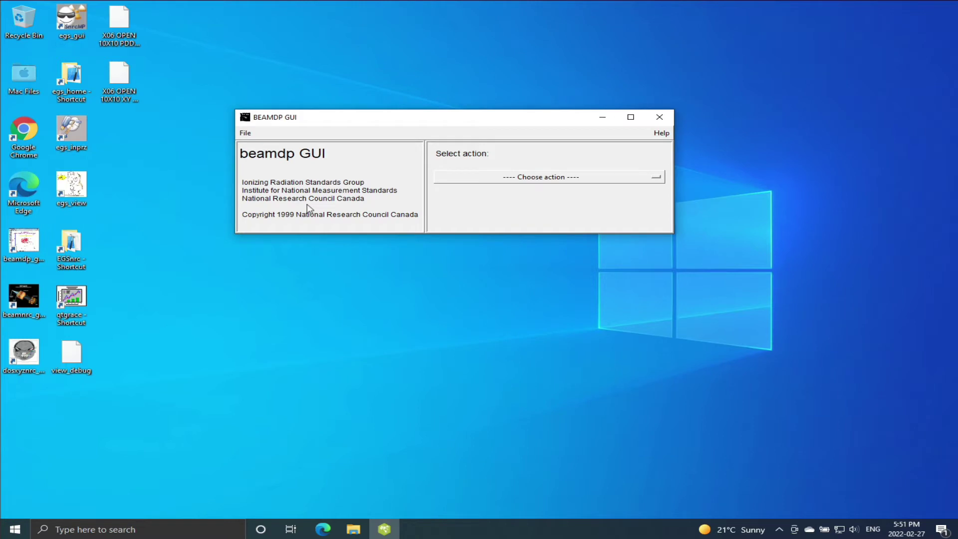
{"action": "left_click", "coordinate": [582, 181]}
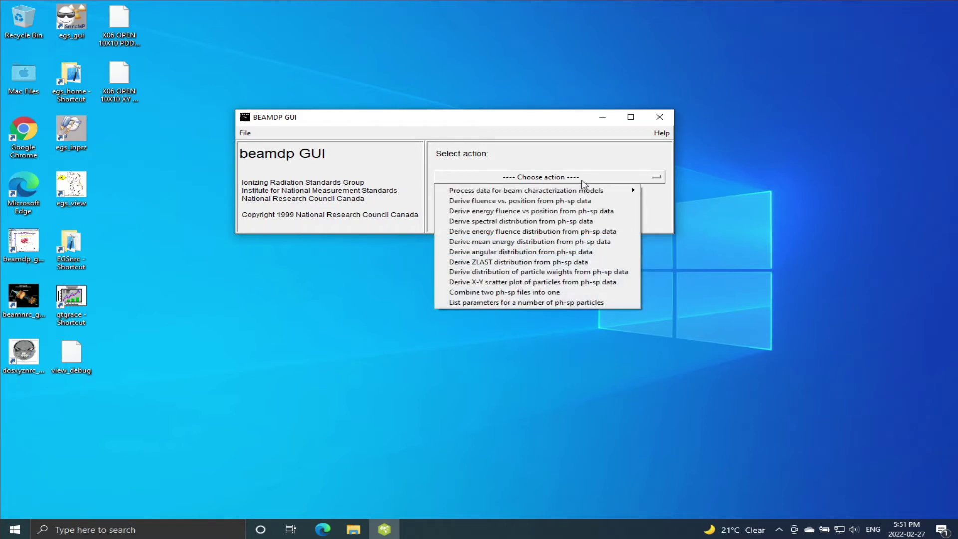
{"action": "left_click", "coordinate": [543, 223]}
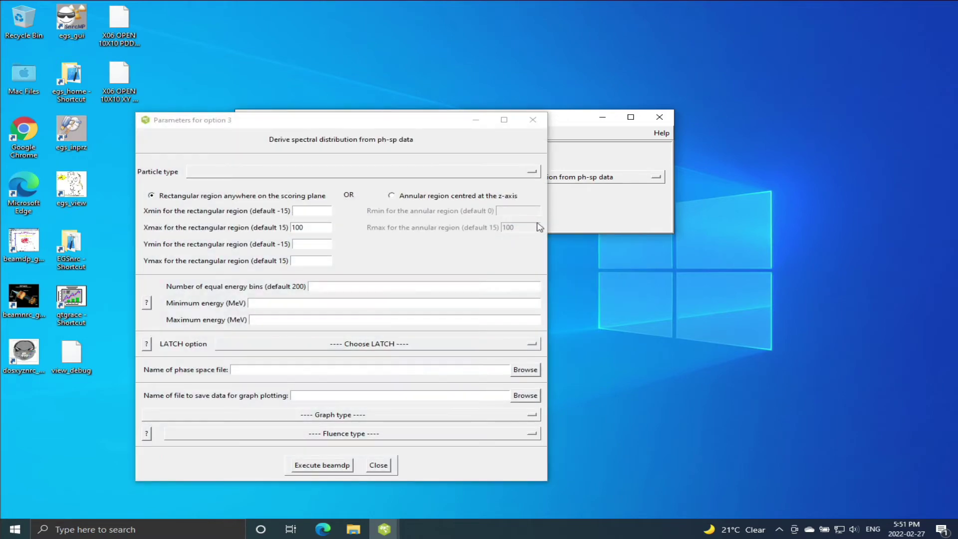
Set particle type to photons, X and Y limits -100 to 100, and 200 bins.
{"action": "left_click", "coordinate": [340, 173]}
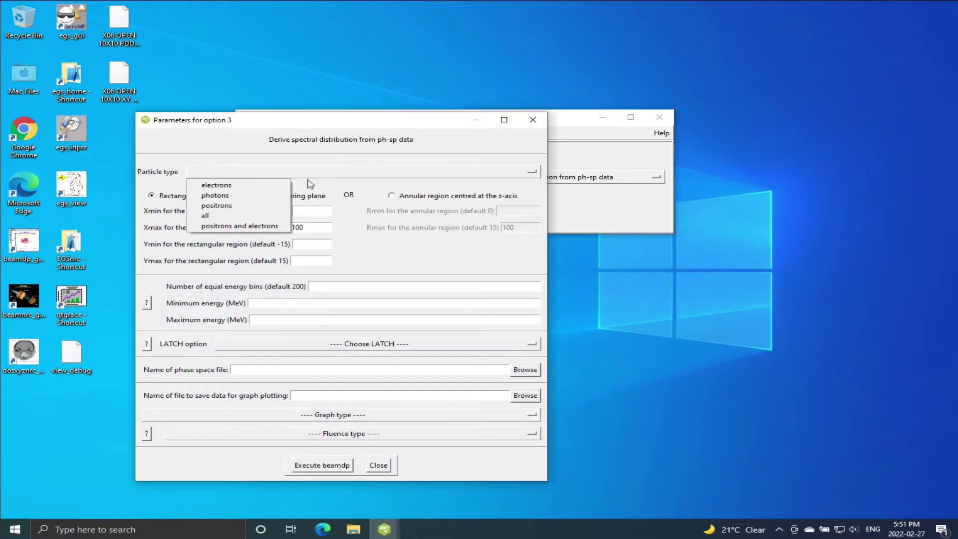
{"action": "left_click", "coordinate": [249, 196]}
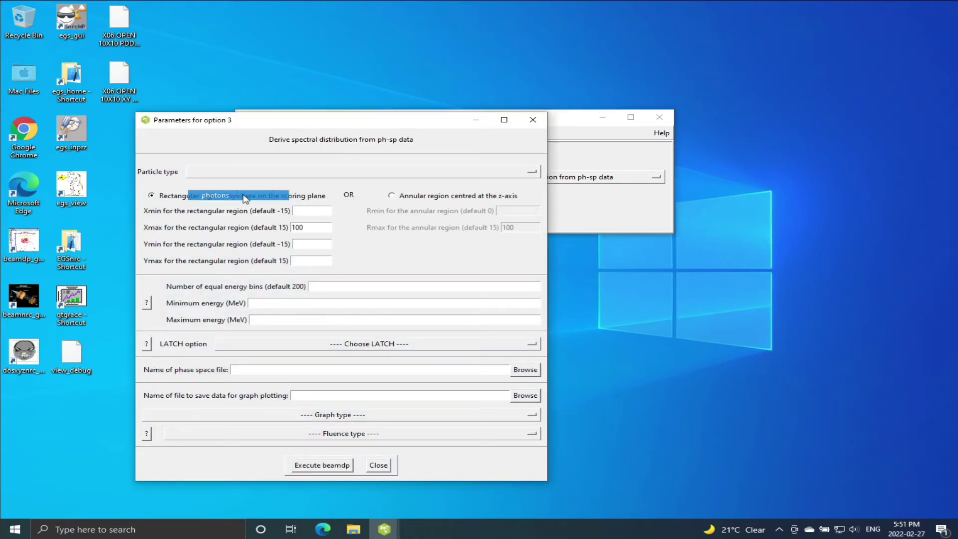
{"action": "left_click", "coordinate": [310, 215]}
{"action": "type", "text": "-100"}
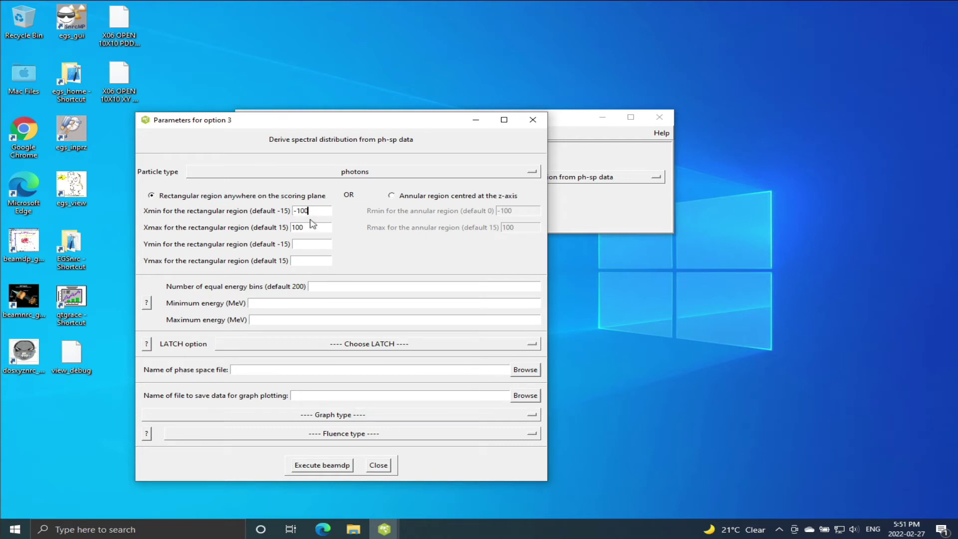
{"action": "left_click", "coordinate": [301, 246]}
{"action": "type", "text": "-100"}
{"action": "left_click", "coordinate": [300, 261]}
{"action": "type", "text": "10"}
{"action": "type", "text": "0"}
{"action": "type", "text": "200"}
Set the energy range from 0 to 20 MeV.
{"action": "left_click", "coordinate": [316, 303]}
{"action": "type", "text": "0"}
{"action": "left_click", "coordinate": [310, 320]}
{"action": "type", "text": "20"}
{"action": "left_click", "coordinate": [309, 348]}
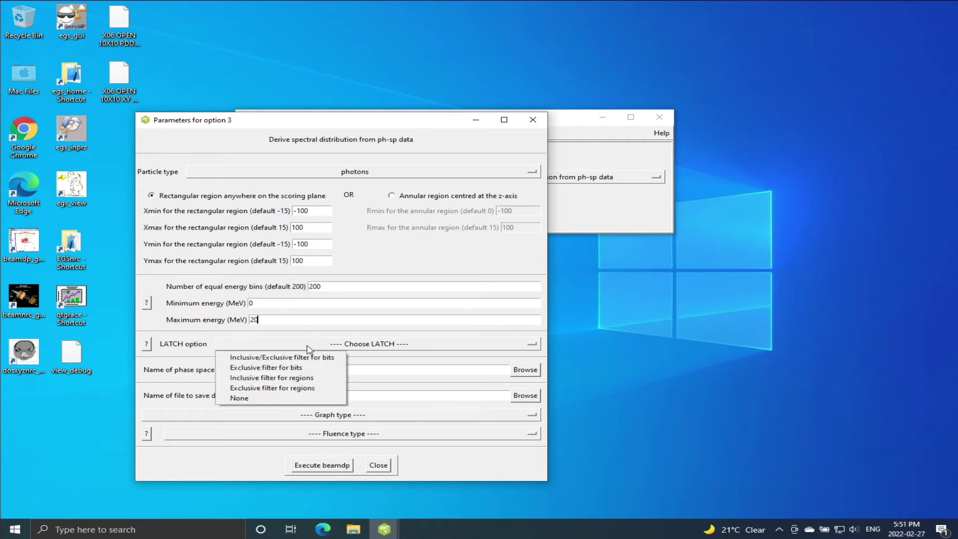
Set the LATCH option to None and pick BEAM_EX16MVp/EX16MVp.egsphsp1 as the phase-space file.
{"action": "left_click", "coordinate": [275, 398]}
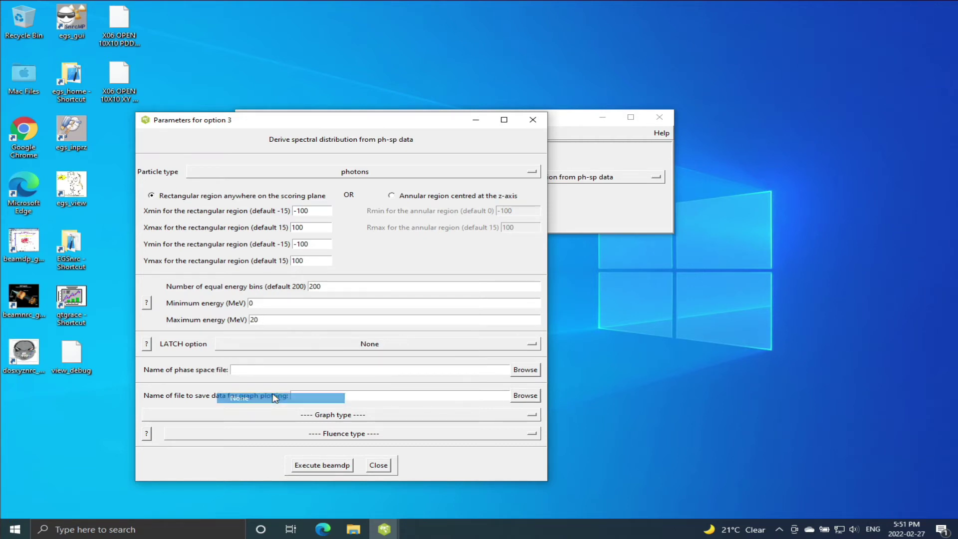
{"action": "left_click", "coordinate": [526, 370]}
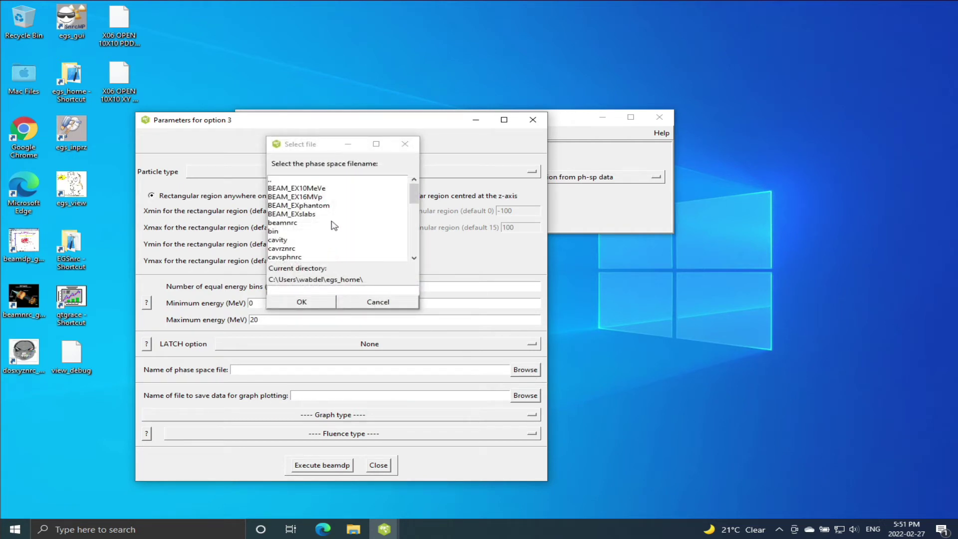
{"action": "double_click", "coordinate": [306, 197]}
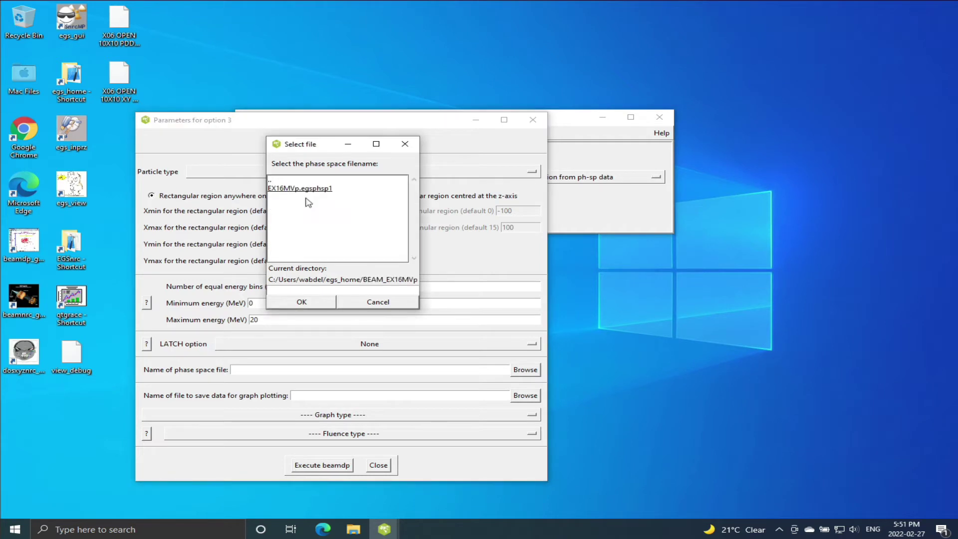
{"action": "left_click", "coordinate": [300, 189]}
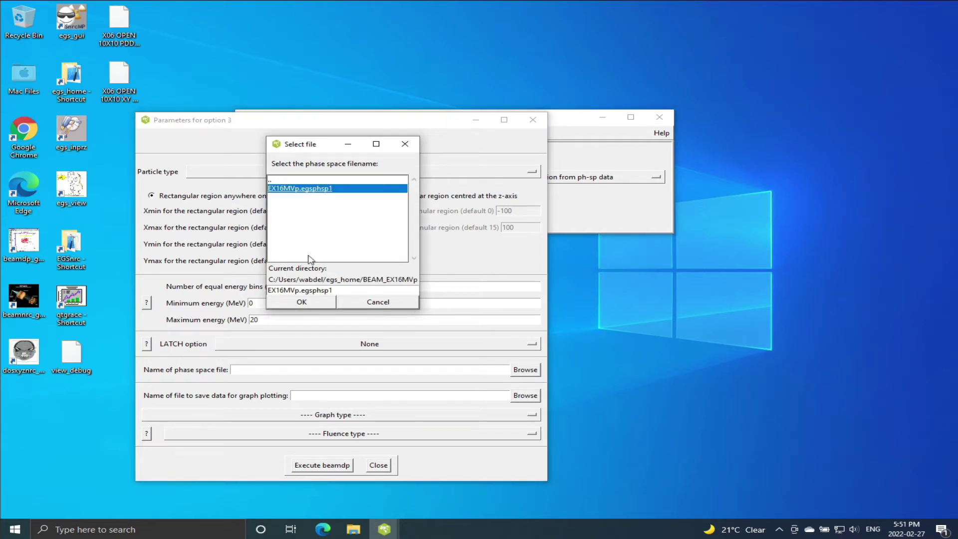
{"action": "left_click", "coordinate": [302, 302]}
Output to spectrum.agr as a point graph of estimated real fluence.
{"action": "left_click", "coordinate": [330, 395]}
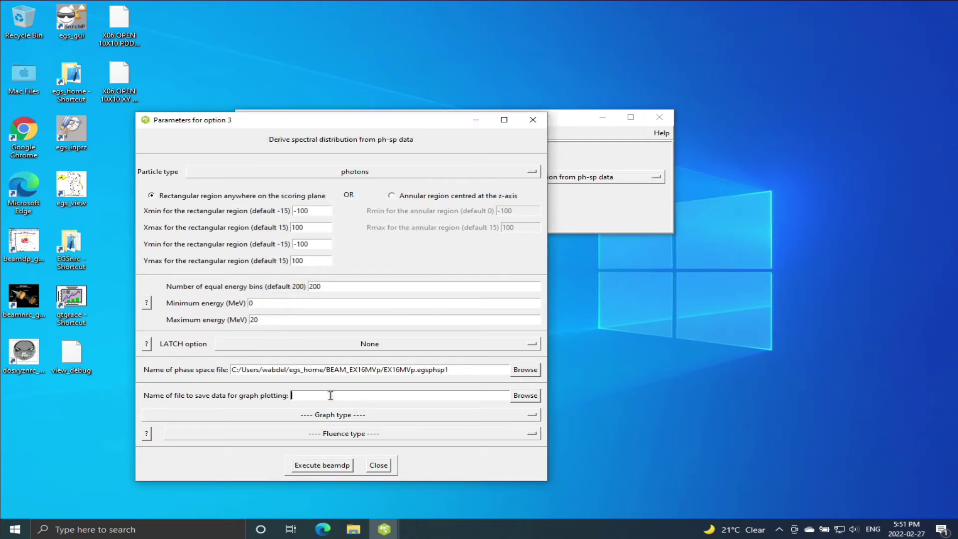
{"action": "type", "text": "spectrum.agr"}
{"action": "left_click", "coordinate": [369, 415]}
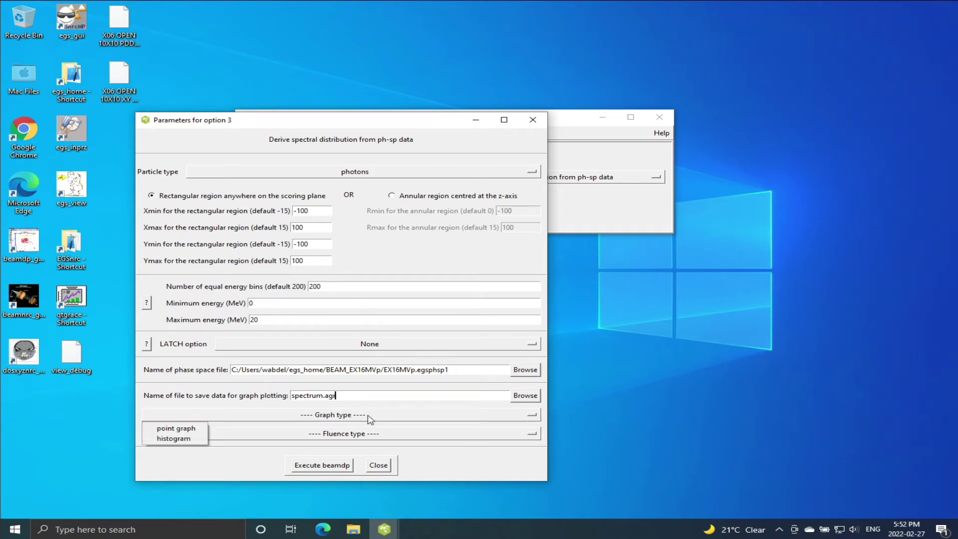
{"action": "left_click", "coordinate": [193, 431]}
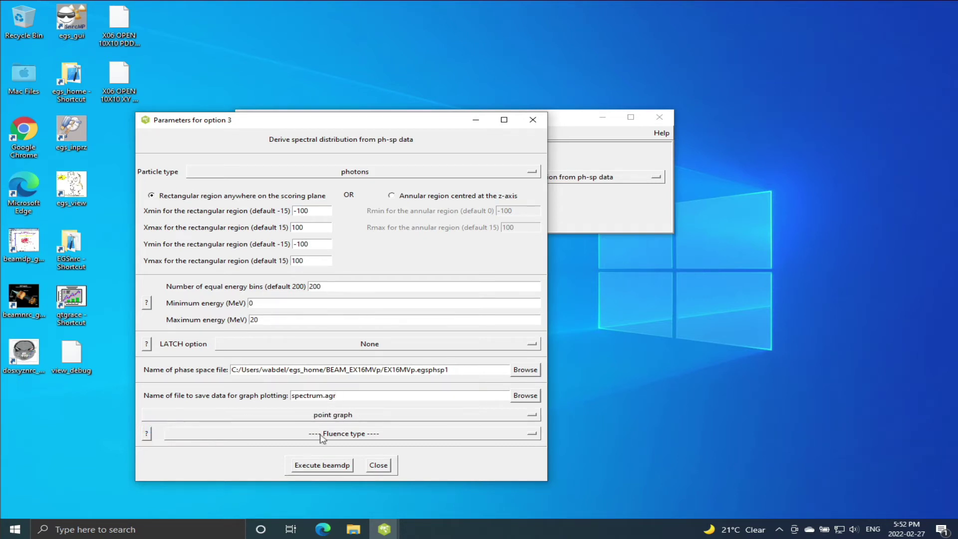
{"action": "left_click", "coordinate": [325, 436]}
{"action": "left_click", "coordinate": [235, 447]}
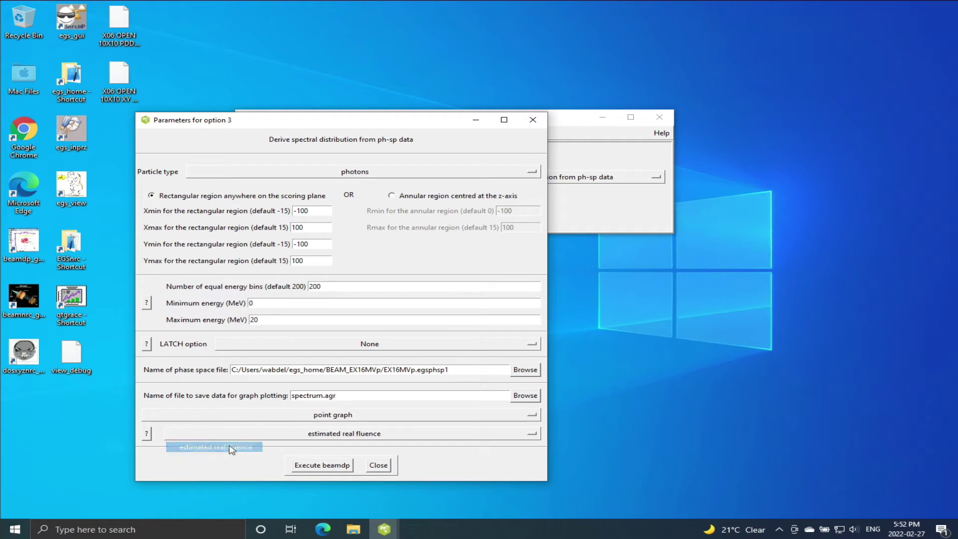
Run beamdp overwriting spectrum.agr, then close beamdp and switch to File Explorer.
{"action": "left_click", "coordinate": [339, 466]}
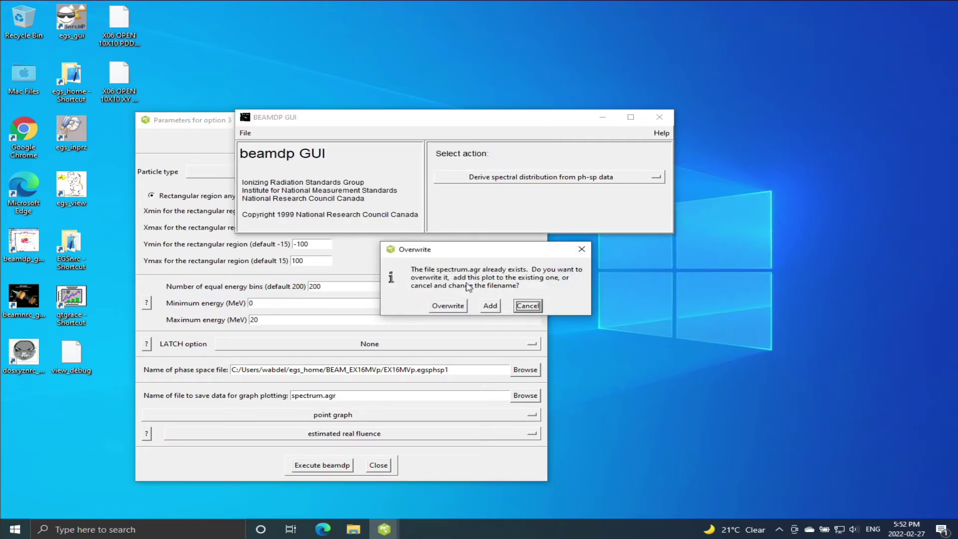
{"action": "left_click", "coordinate": [455, 303]}
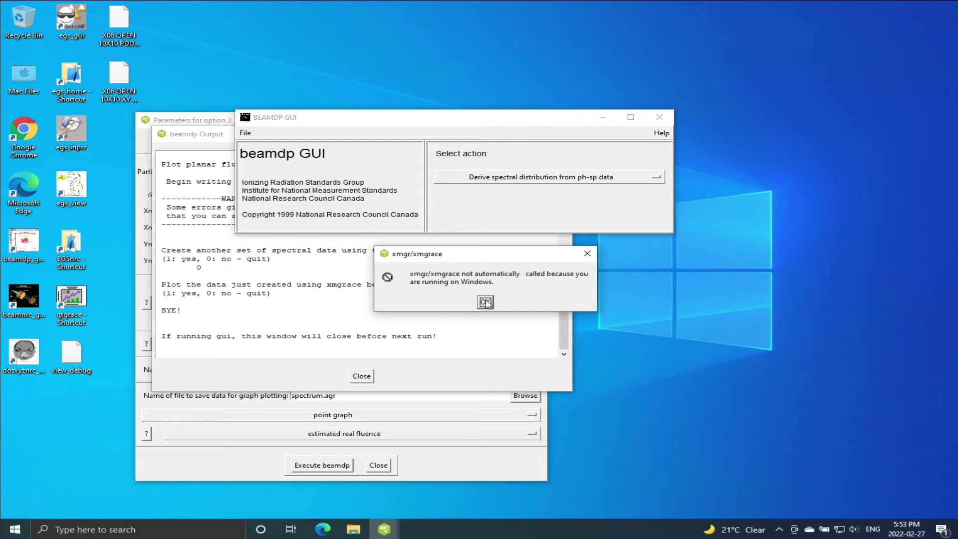
{"action": "left_click", "coordinate": [486, 302]}
{"action": "left_click", "coordinate": [660, 116]}
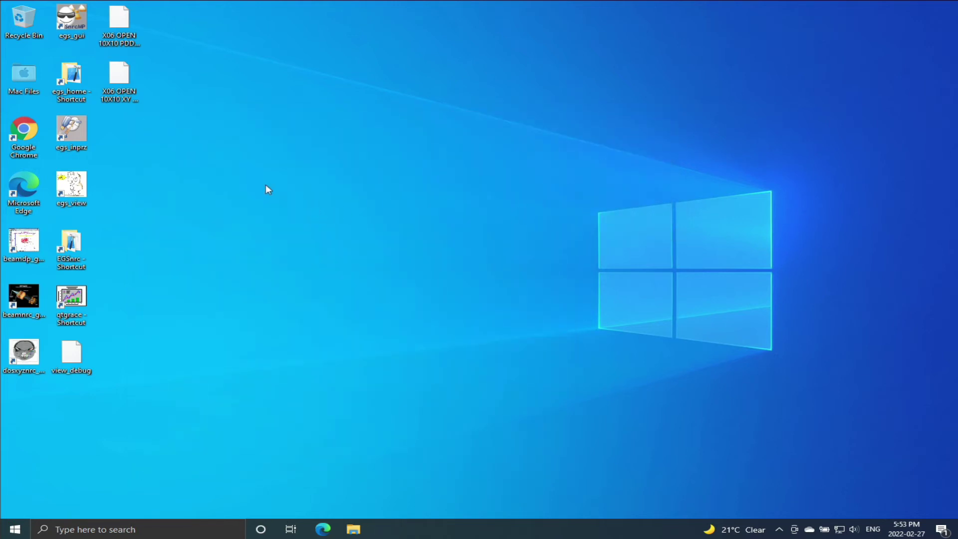
{"action": "left_click", "coordinate": [354, 529]}
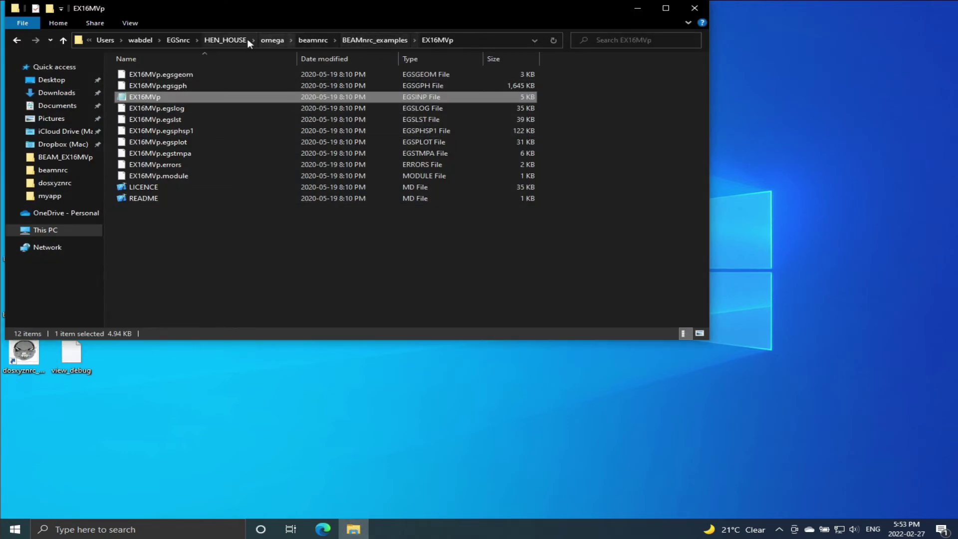
Go from the user folder through egs_home into BEAM_EX16MVp and select spectrum.agr.
{"action": "left_click", "coordinate": [141, 39]}
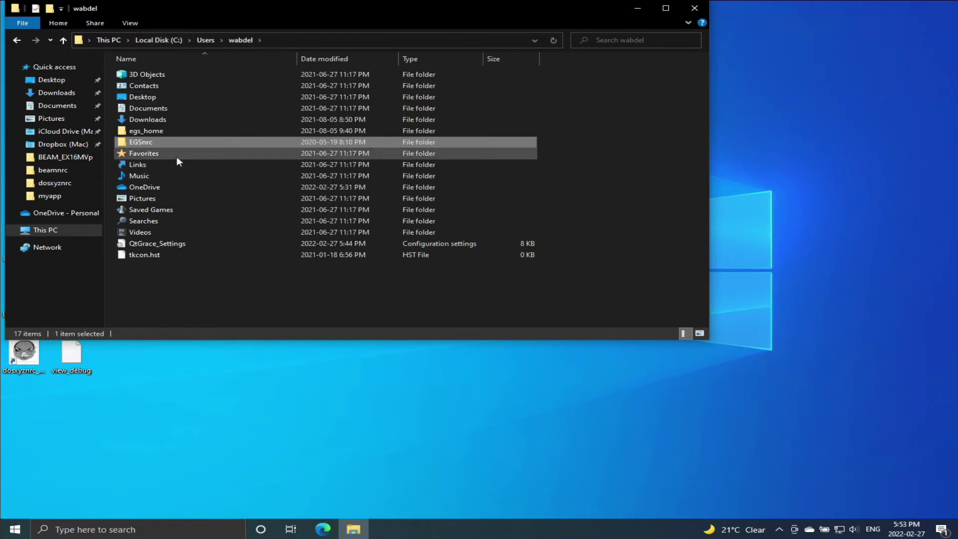
{"action": "left_click", "coordinate": [155, 131]}
{"action": "double_click", "coordinate": [170, 132]}
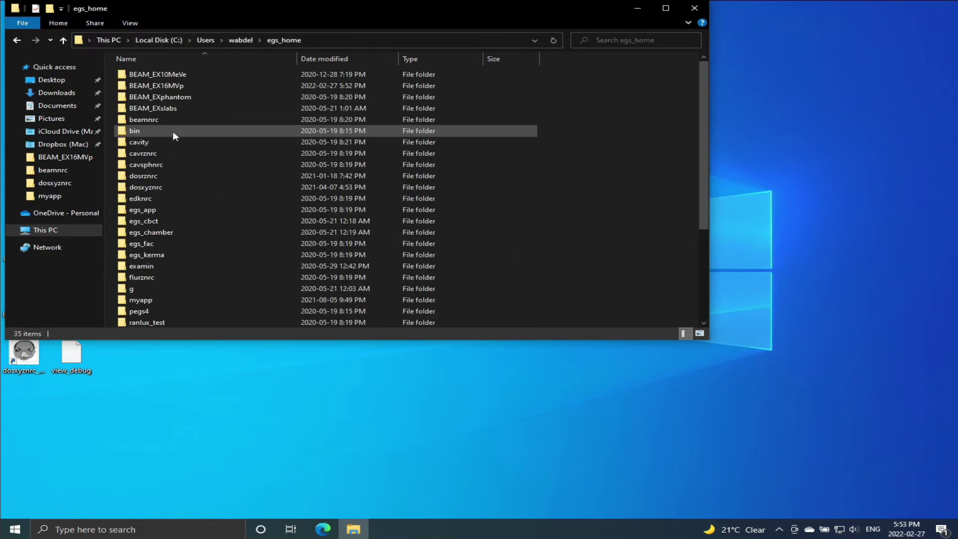
{"action": "left_click", "coordinate": [164, 89]}
{"action": "double_click", "coordinate": [163, 88]}
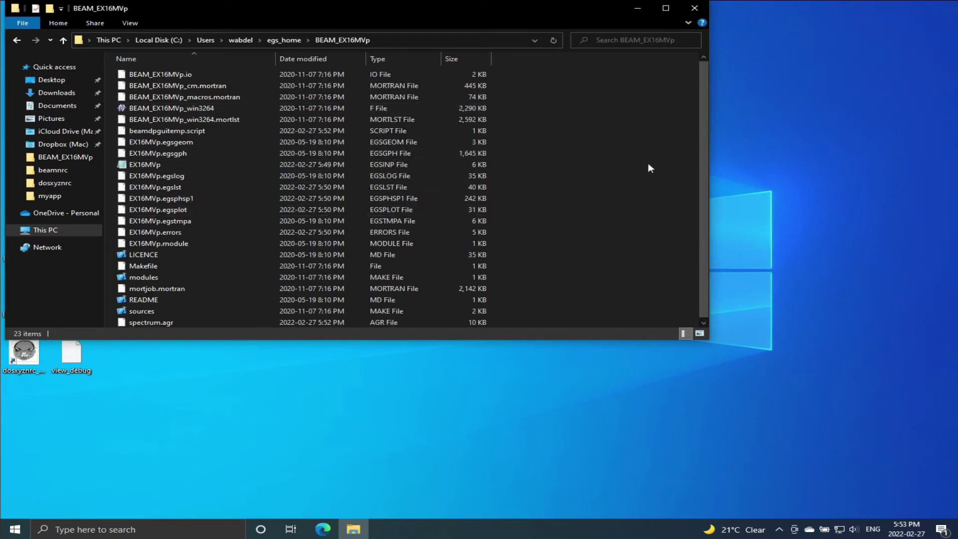
{"action": "scroll", "coordinate": [703, 178], "scroll_direction": "down", "scroll_amount": 1}
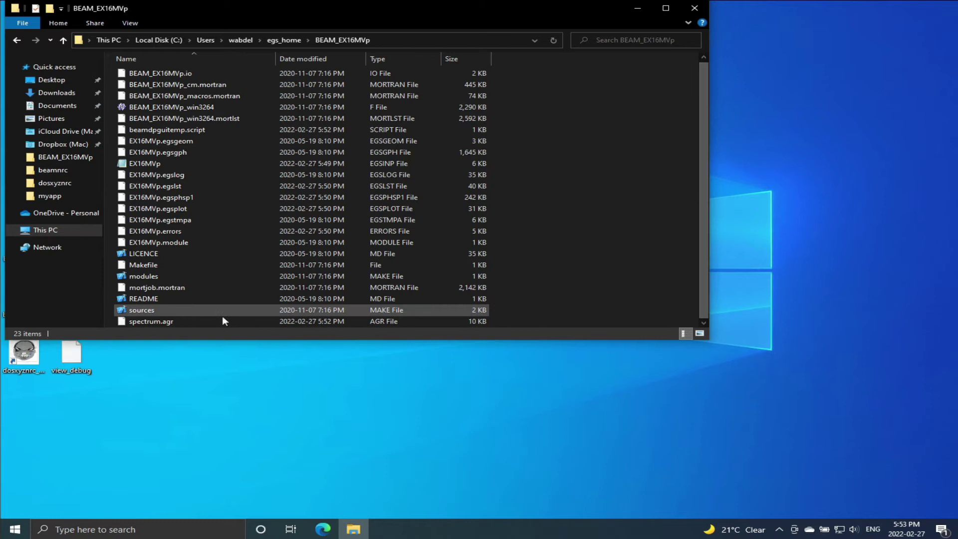
{"action": "left_click", "coordinate": [155, 321]}
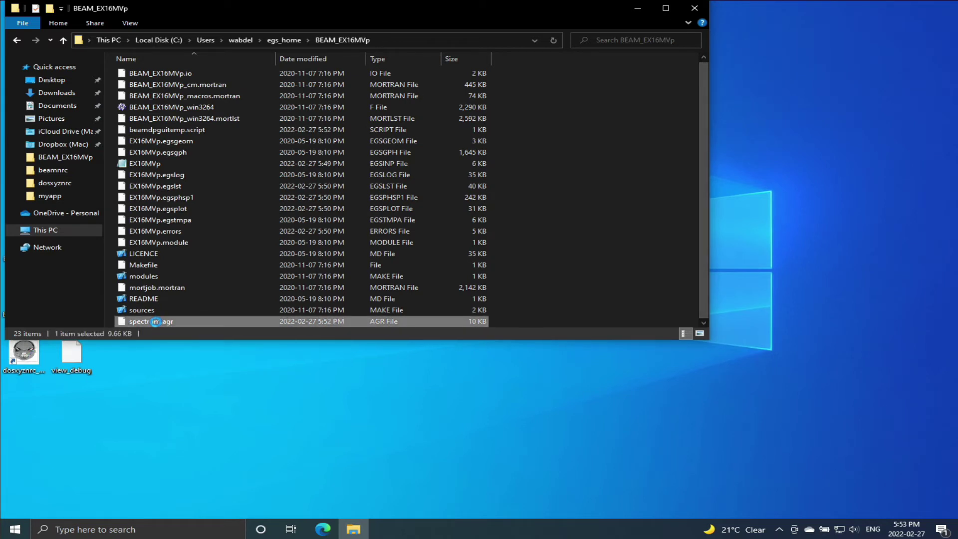
Open spectrum.agr with WordPad, leaving 'Always use this app' unchecked.
{"action": "right_click", "coordinate": [156, 322]}
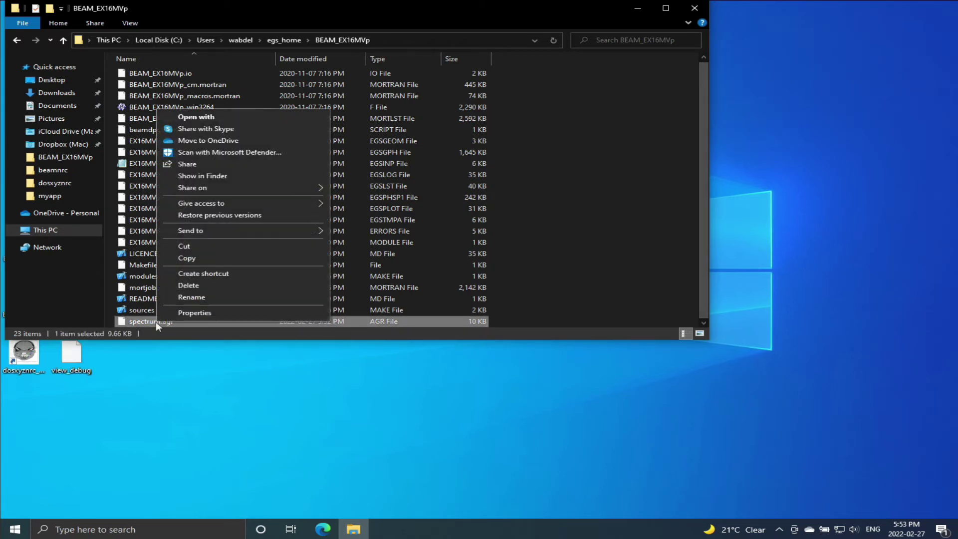
{"action": "left_click", "coordinate": [242, 116]}
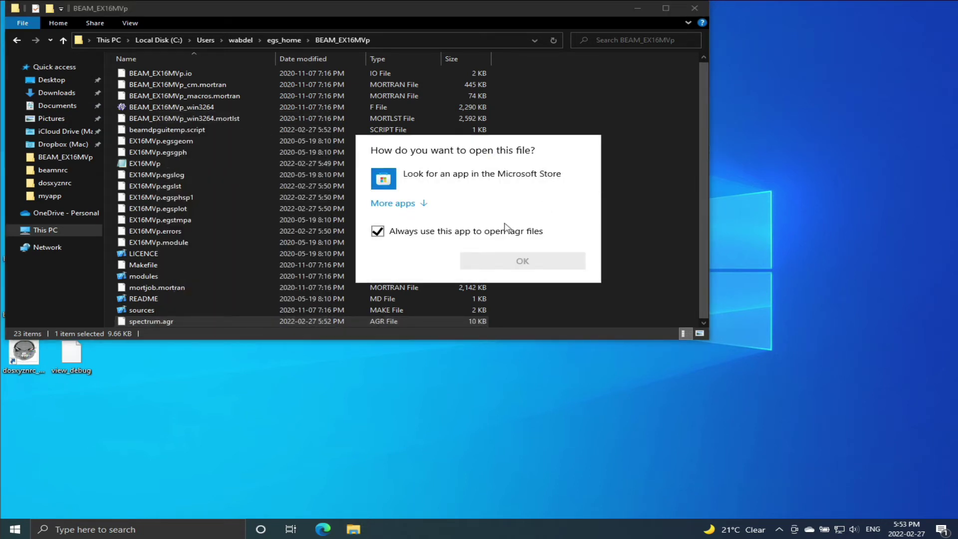
{"action": "left_click", "coordinate": [397, 234]}
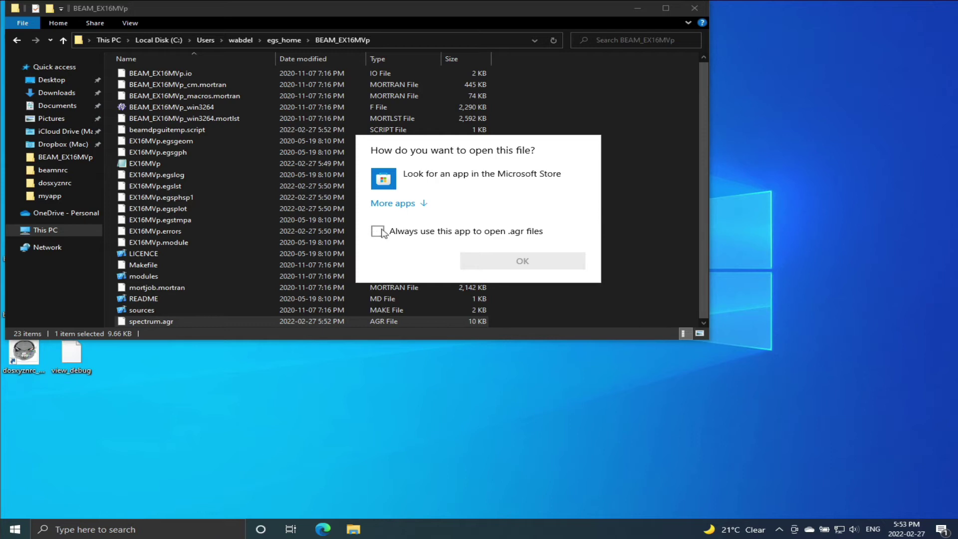
{"action": "left_click", "coordinate": [413, 204]}
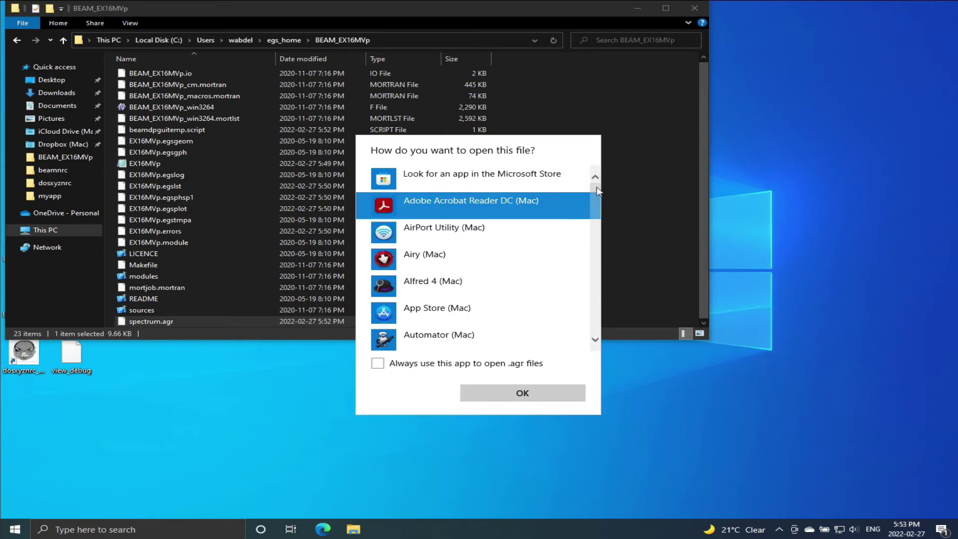
{"action": "scroll", "coordinate": [599, 205], "scroll_direction": "down", "scroll_amount": 3}
{"action": "scroll", "coordinate": [599, 204], "scroll_direction": "down", "scroll_amount": 5}
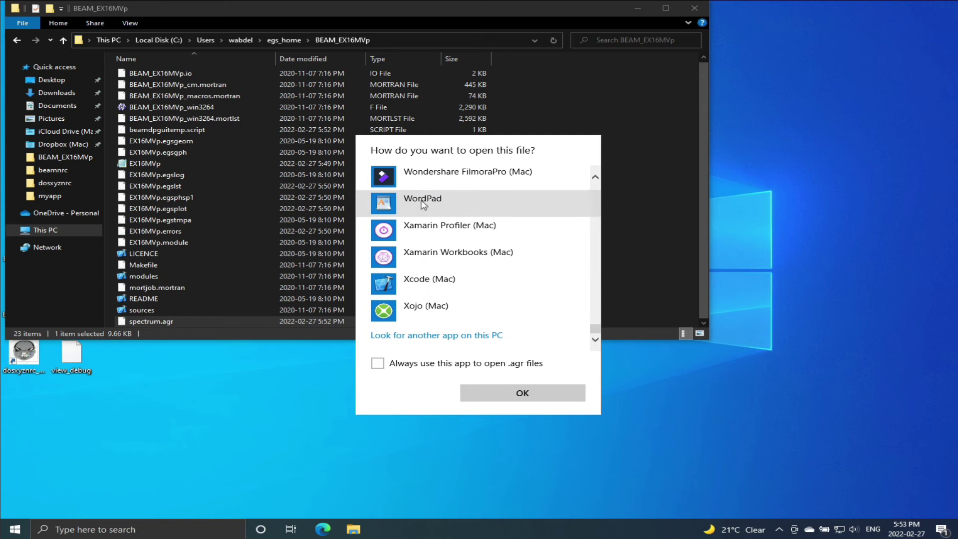
{"action": "left_click", "coordinate": [480, 204]}
{"action": "left_click", "coordinate": [536, 397]}
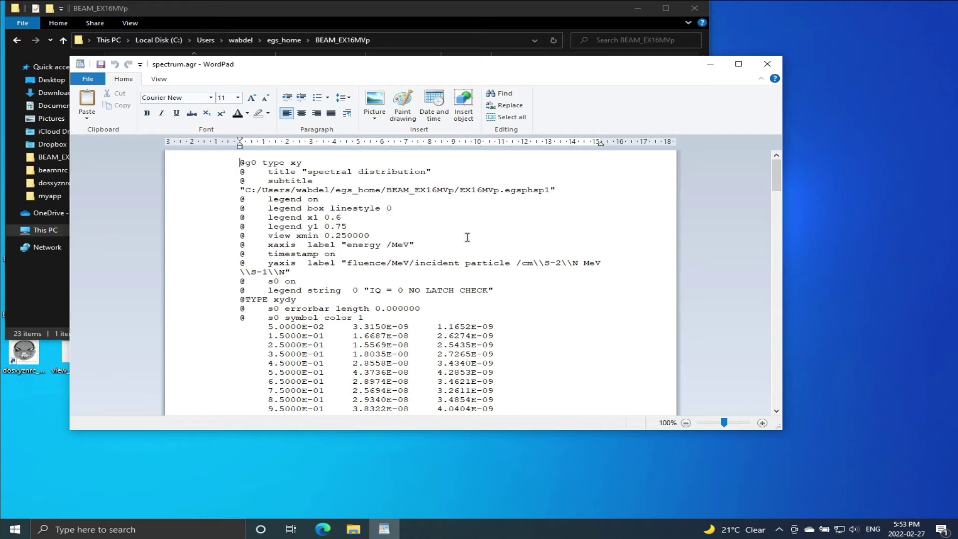
Scroll through spectrum.agr's header and energy-fluence data down to about 5.6 MeV, then close WordPad.
{"action": "scroll", "coordinate": [467, 237], "scroll_direction": "down", "scroll_amount": 2}
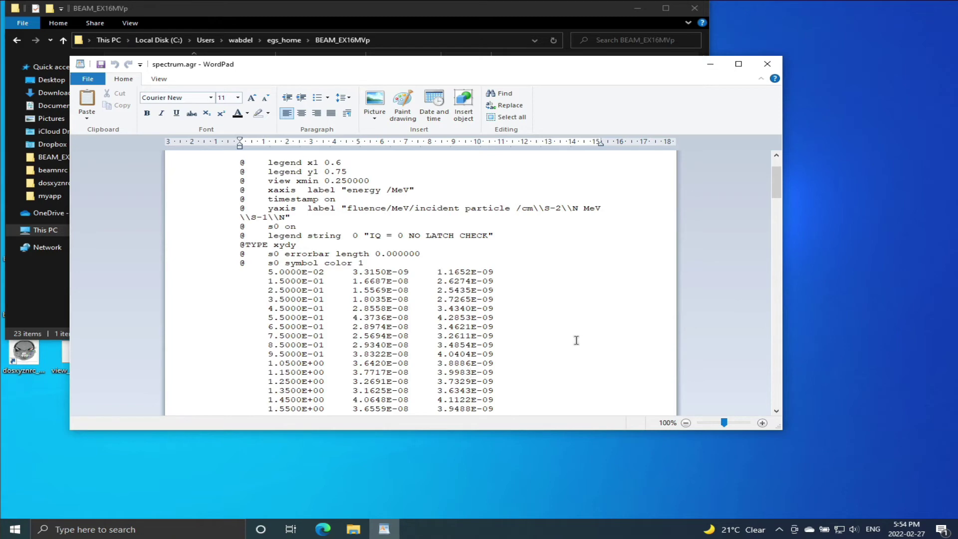
{"action": "scroll", "coordinate": [576, 341], "scroll_direction": "down", "scroll_amount": 10}
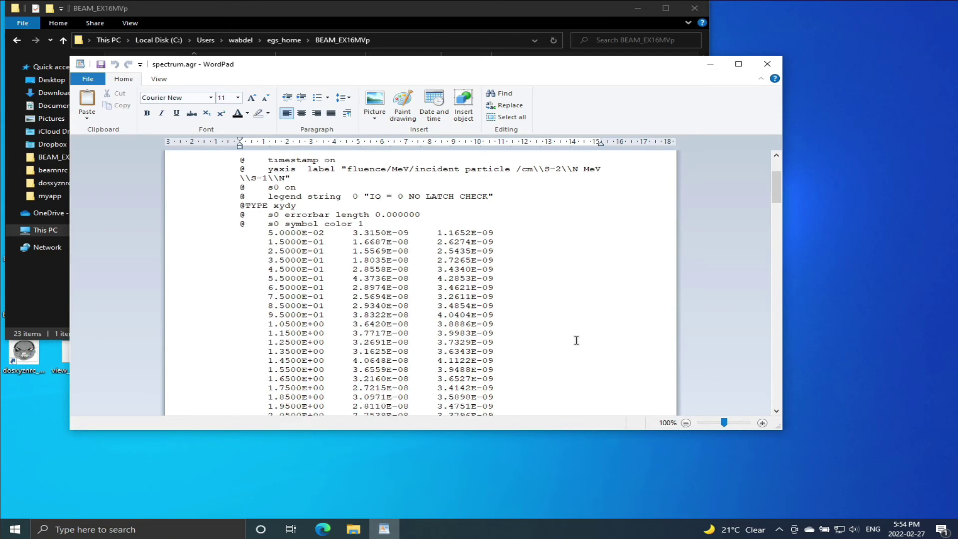
{"action": "left_click_drag", "start_coordinate": [776, 226], "coordinate": [774, 177]}
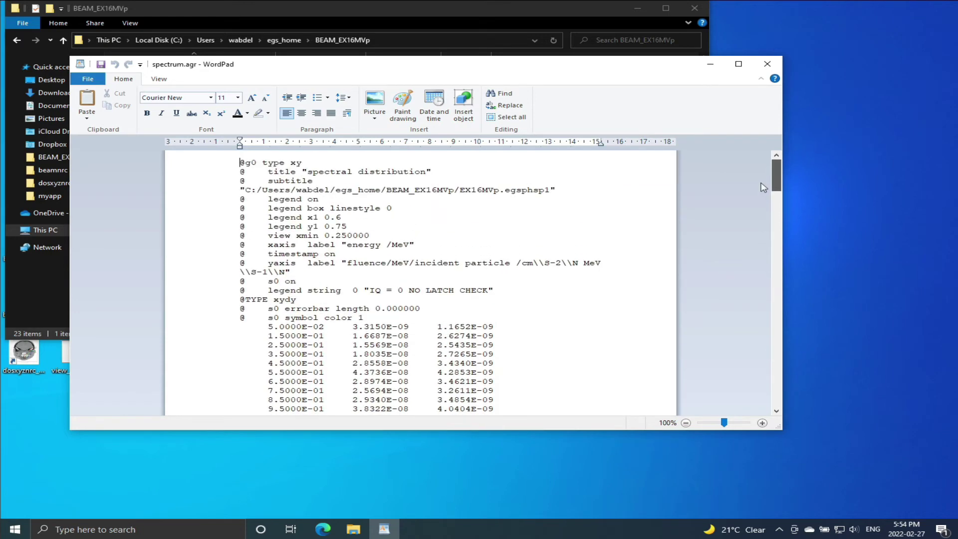
{"action": "left_click", "coordinate": [768, 68]}
Browse from the C: drive through Program Files to the qtgrace_v026_Win7 folder.
{"action": "left_click_drag", "start_coordinate": [530, 6], "coordinate": [738, 36]}
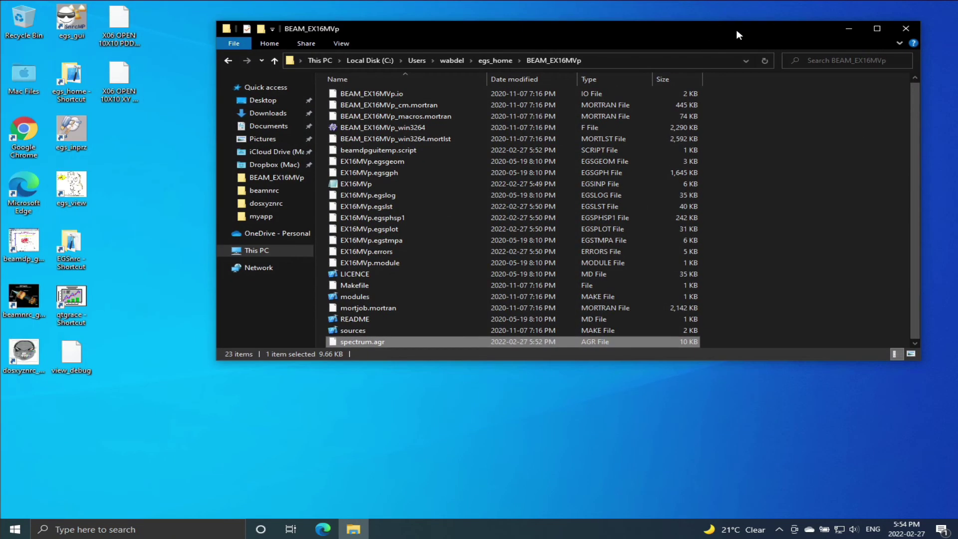
{"action": "double_click", "coordinate": [82, 305]}
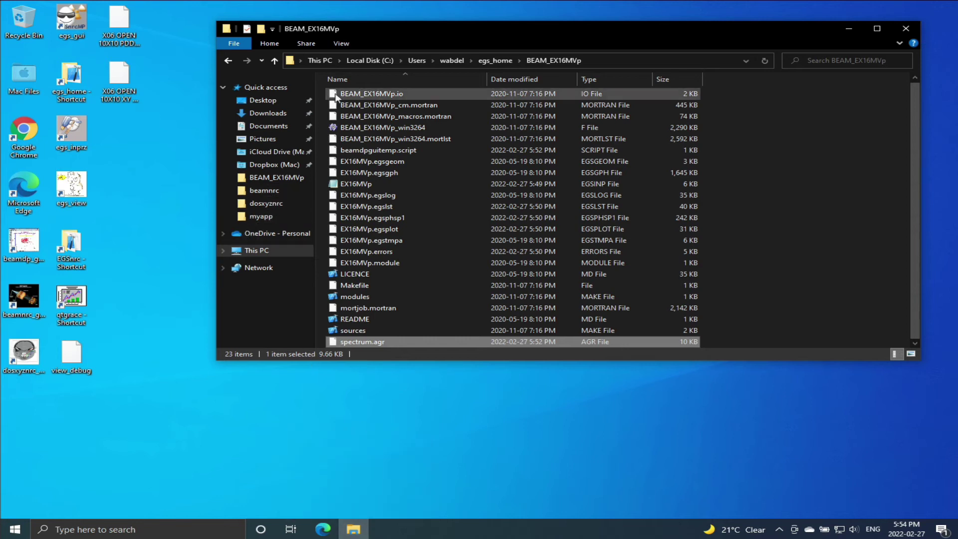
{"action": "left_click", "coordinate": [376, 59]}
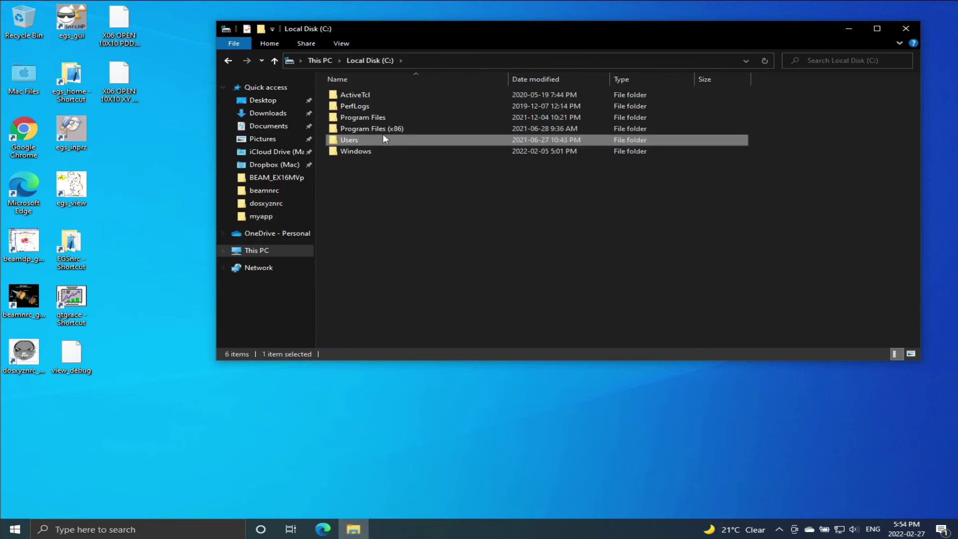
{"action": "left_click", "coordinate": [381, 119]}
{"action": "double_click", "coordinate": [381, 120]}
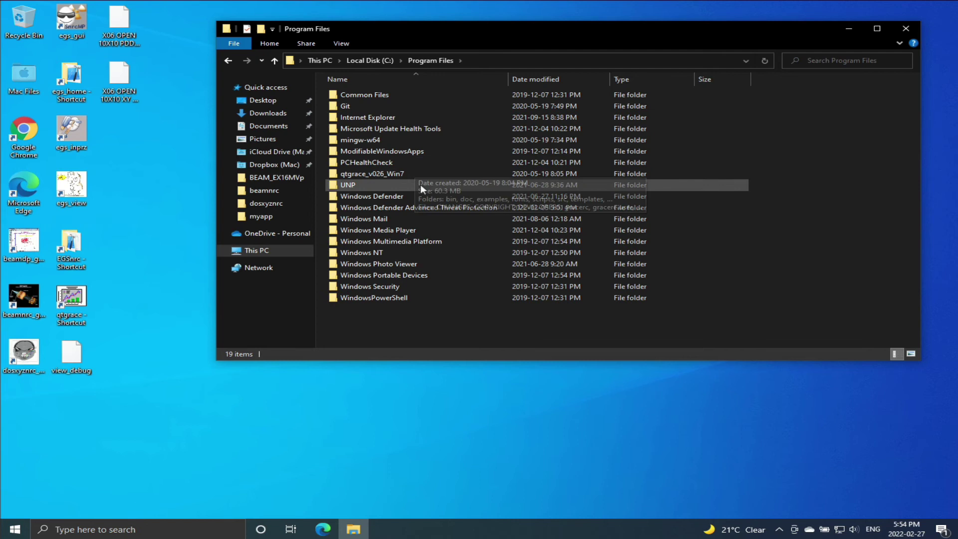
{"action": "double_click", "coordinate": [383, 175]}
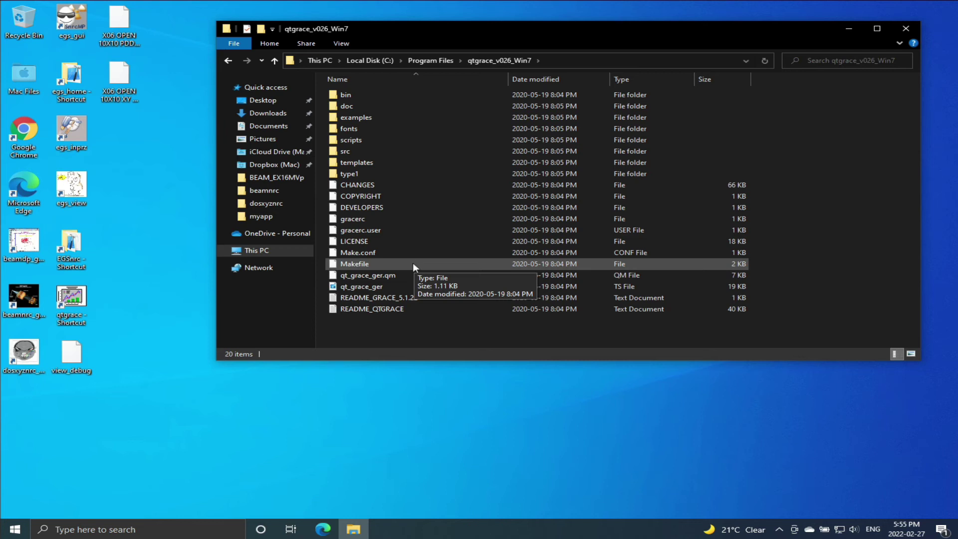
Try opening qt_grace_ger, close the Films & TV player, and enter the bin folder.
{"action": "left_click", "coordinate": [357, 289]}
{"action": "double_click", "coordinate": [357, 288]}
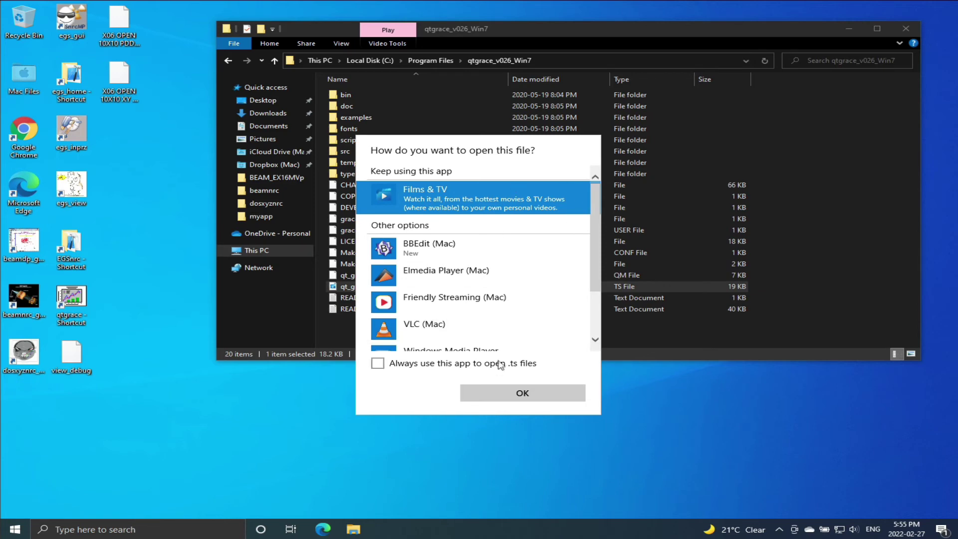
{"action": "left_click", "coordinate": [508, 393]}
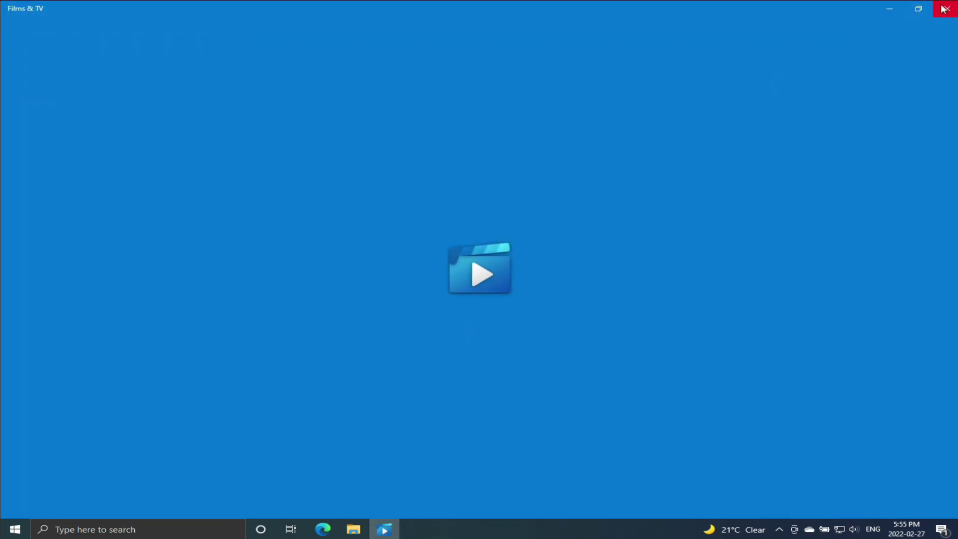
{"action": "left_click", "coordinate": [945, 9]}
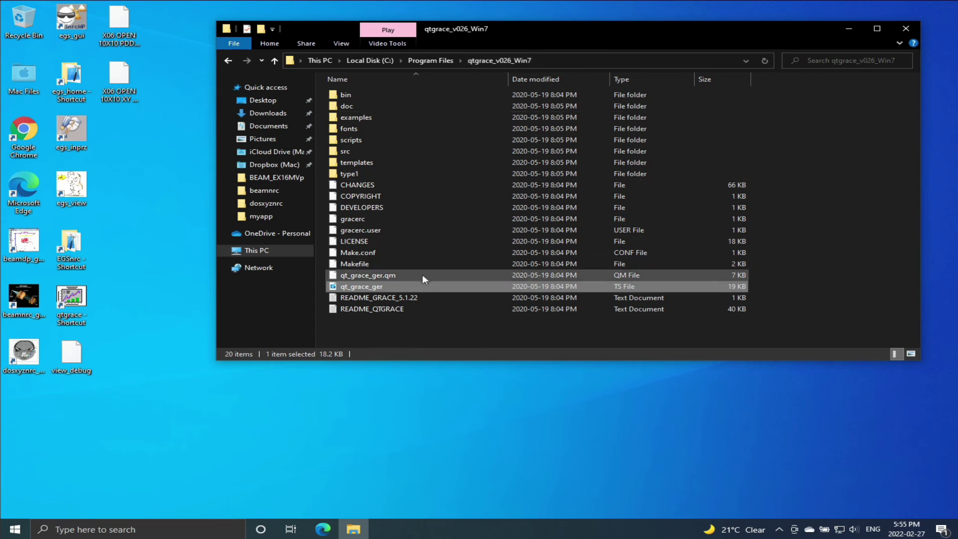
{"action": "double_click", "coordinate": [376, 95]}
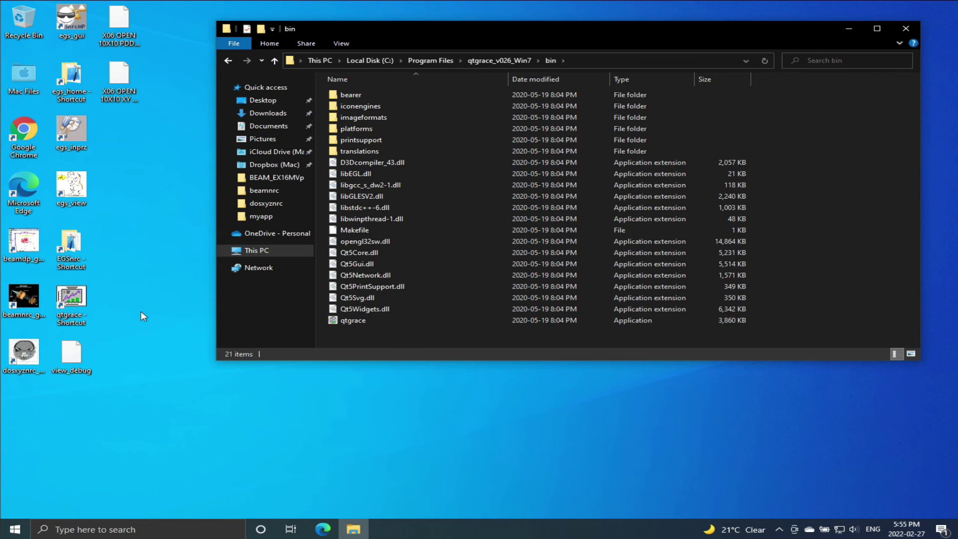
Browse C:\Users to egs_home\BEAM_EX16MVp and drop spectrum.agr onto the qtgrace shortcut.
{"action": "left_click_drag", "start_coordinate": [442, 33], "coordinate": [390, 100]}
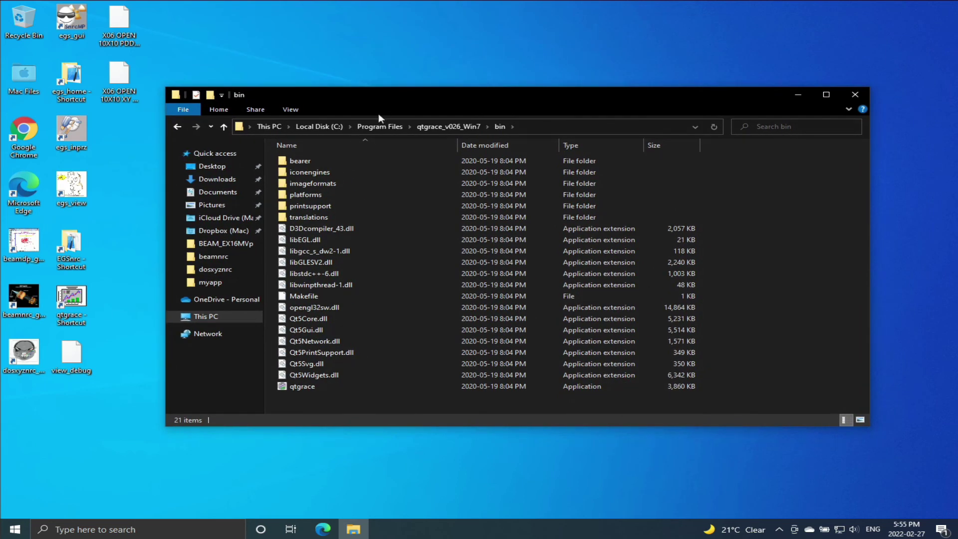
{"action": "left_click", "coordinate": [313, 125]}
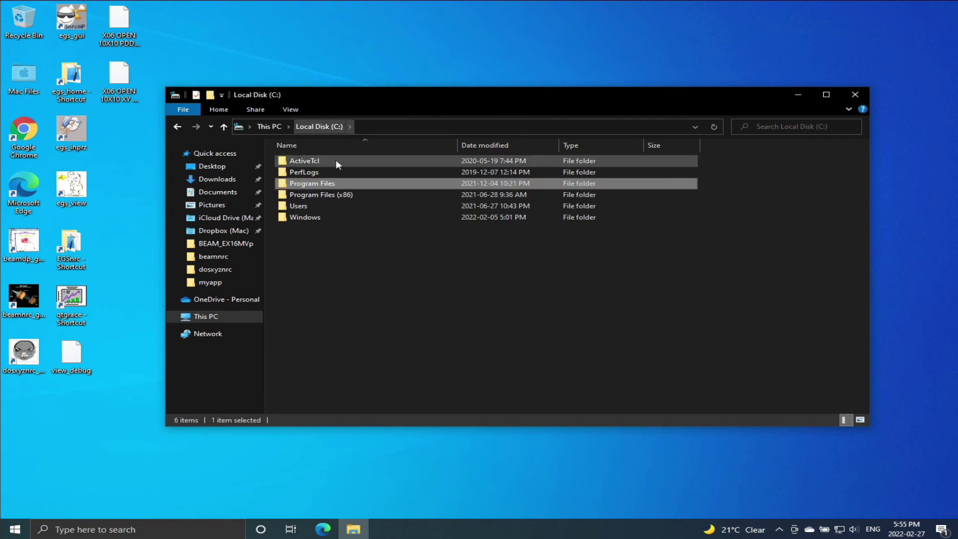
{"action": "double_click", "coordinate": [324, 206]}
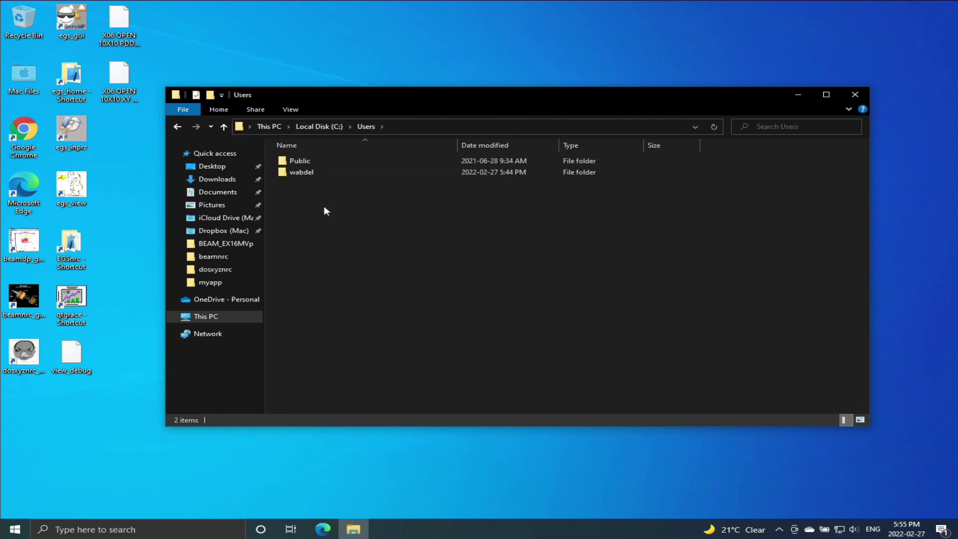
{"action": "double_click", "coordinate": [307, 173]}
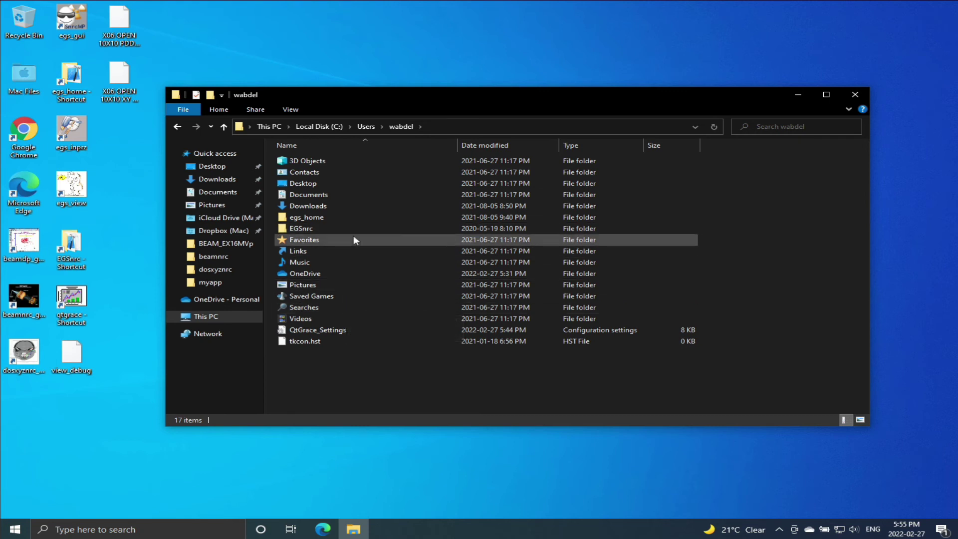
{"action": "double_click", "coordinate": [325, 218]}
{"action": "scroll", "coordinate": [366, 273], "scroll_direction": "down", "scroll_amount": 4}
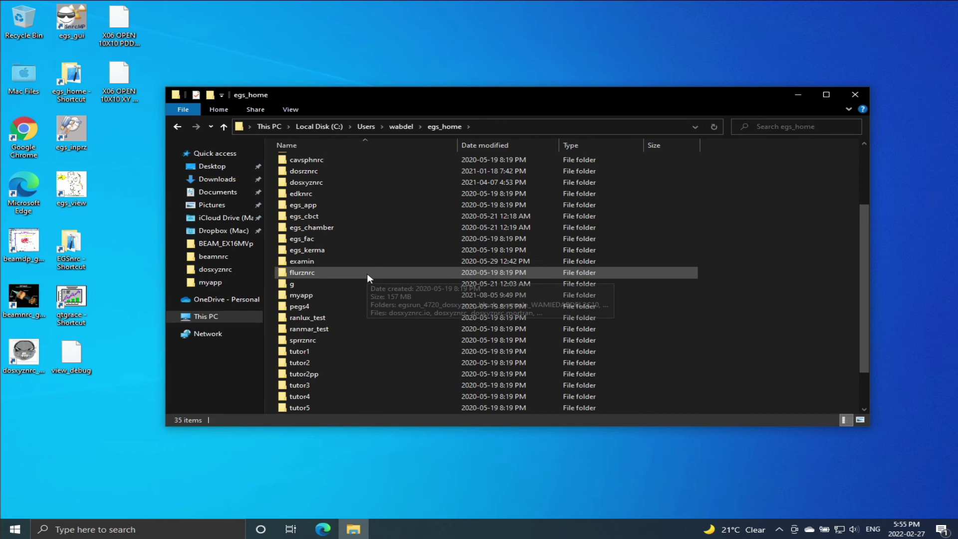
{"action": "scroll", "coordinate": [367, 274], "scroll_direction": "up", "scroll_amount": 4}
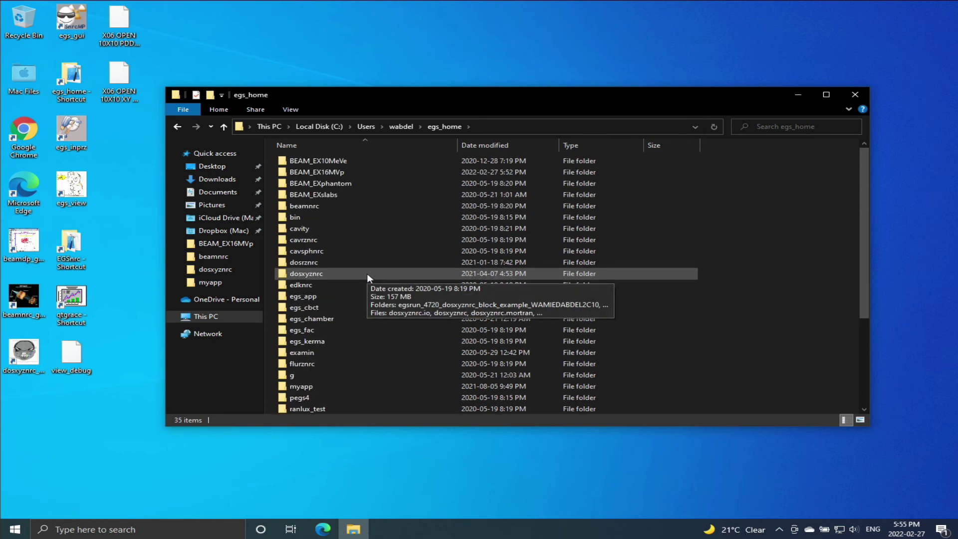
{"action": "double_click", "coordinate": [344, 173]}
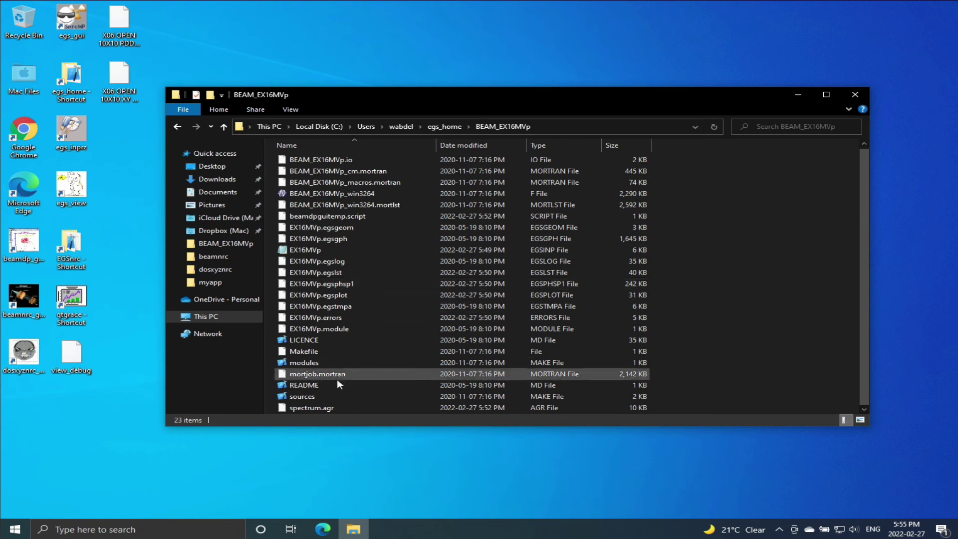
{"action": "left_click_drag", "start_coordinate": [307, 409], "coordinate": [72, 302]}
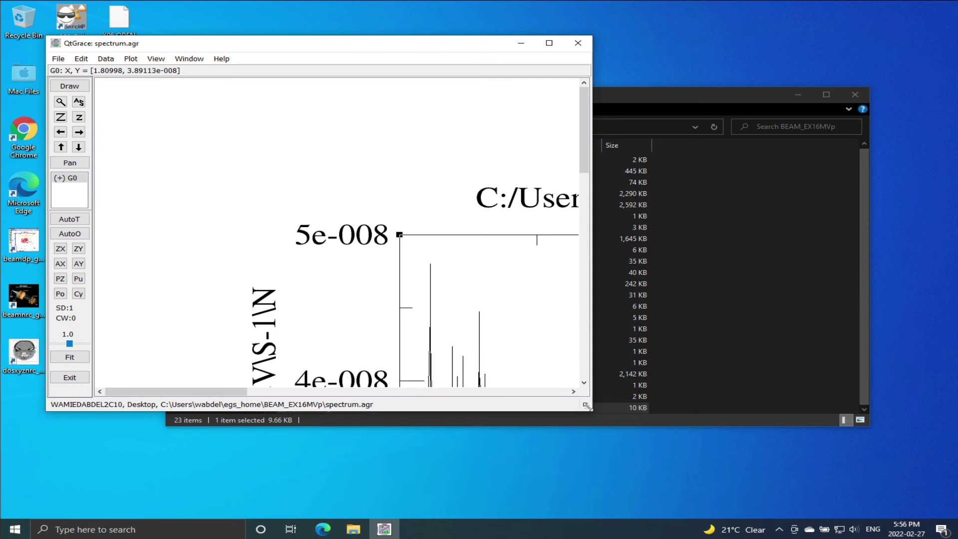
Enlarge the QtGrace window showing spectrum.agr and adjust its scrollbars.
{"action": "left_click_drag", "start_coordinate": [591, 409], "coordinate": [906, 506]}
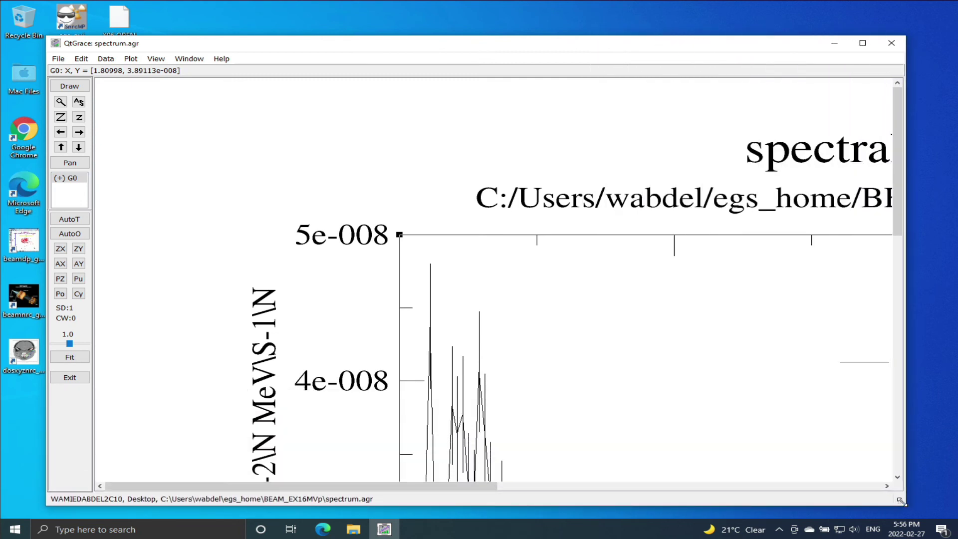
{"action": "left_click_drag", "start_coordinate": [900, 232], "coordinate": [889, 330]}
{"action": "left_click_drag", "start_coordinate": [470, 484], "coordinate": [506, 488]}
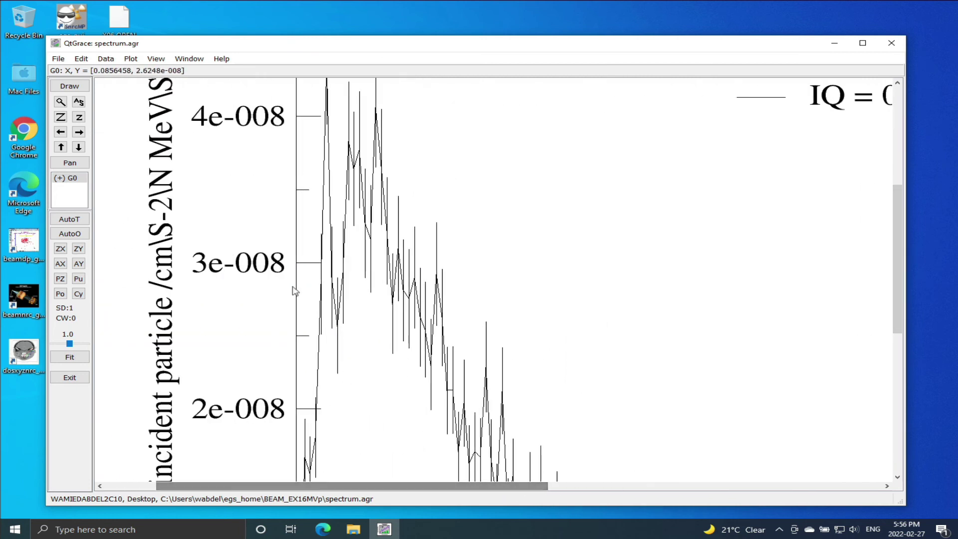
Zoom out five times and scroll until the peak near 5e-008 and its long tail are visible.
{"action": "left_click", "coordinate": [60, 117]}
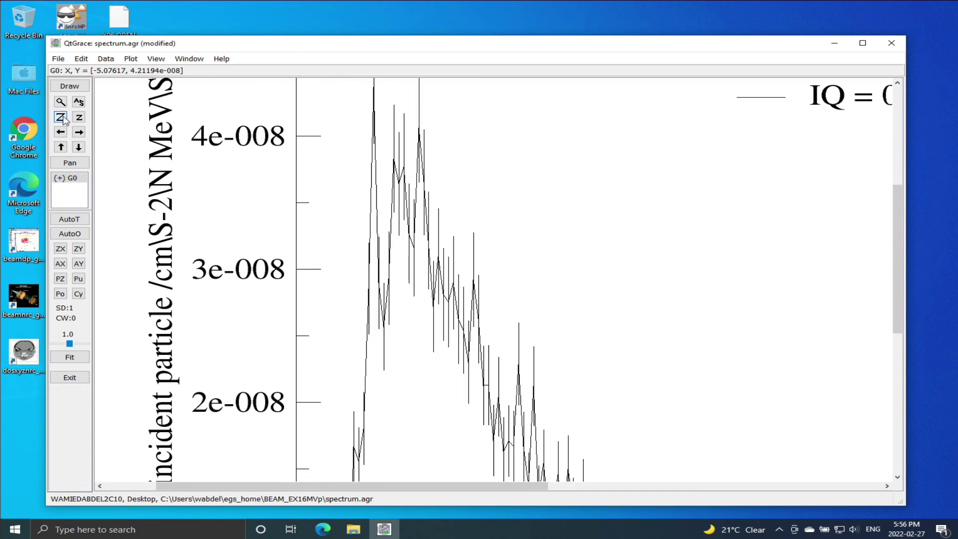
{"action": "left_click", "coordinate": [61, 118]}
{"action": "left_click", "coordinate": [60, 117]}
{"action": "left_click", "coordinate": [61, 117]}
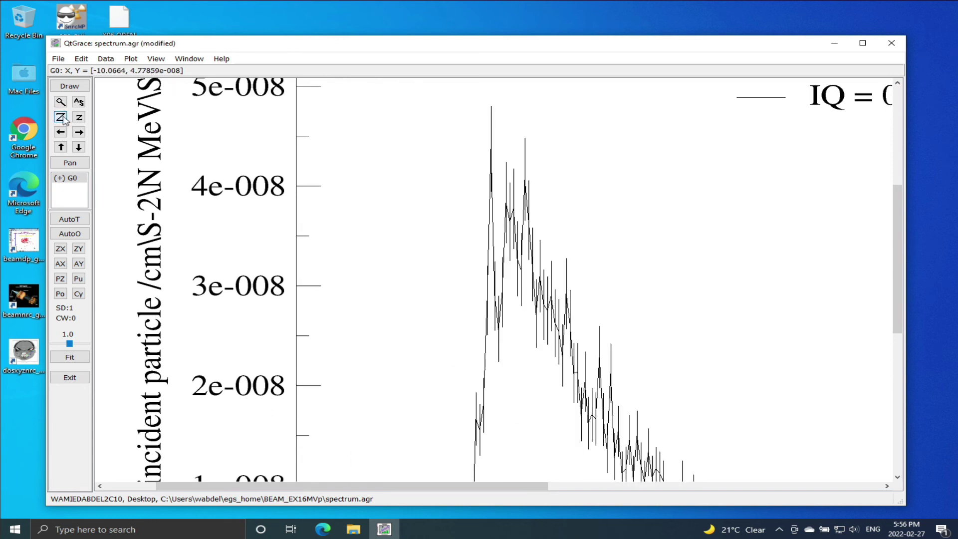
{"action": "left_click", "coordinate": [61, 118]}
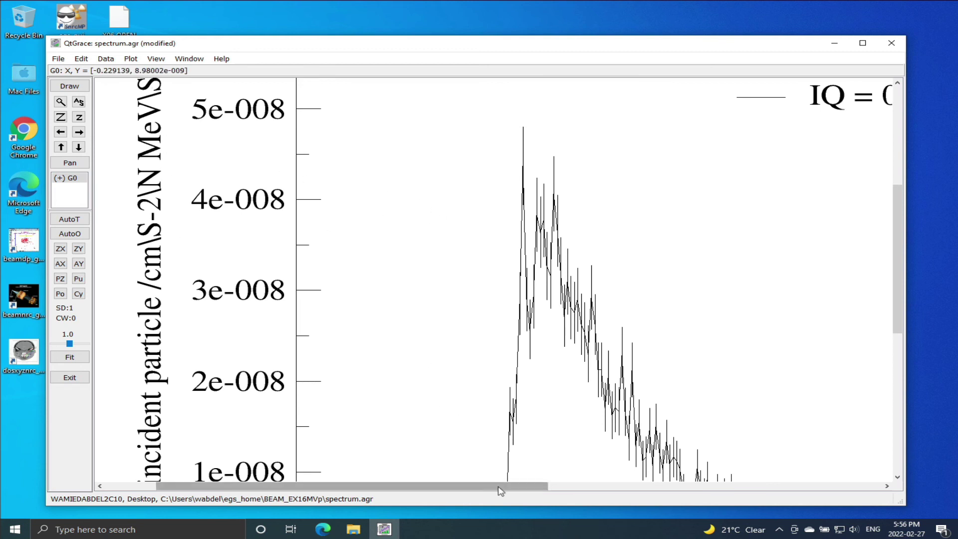
{"action": "left_click_drag", "start_coordinate": [500, 491], "coordinate": [609, 492]}
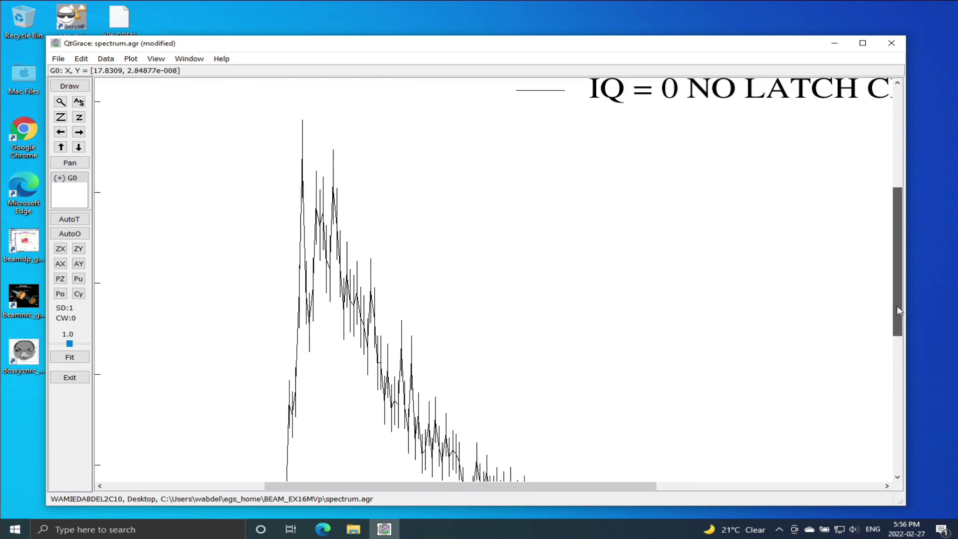
{"action": "left_click_drag", "start_coordinate": [897, 307], "coordinate": [849, 329]}
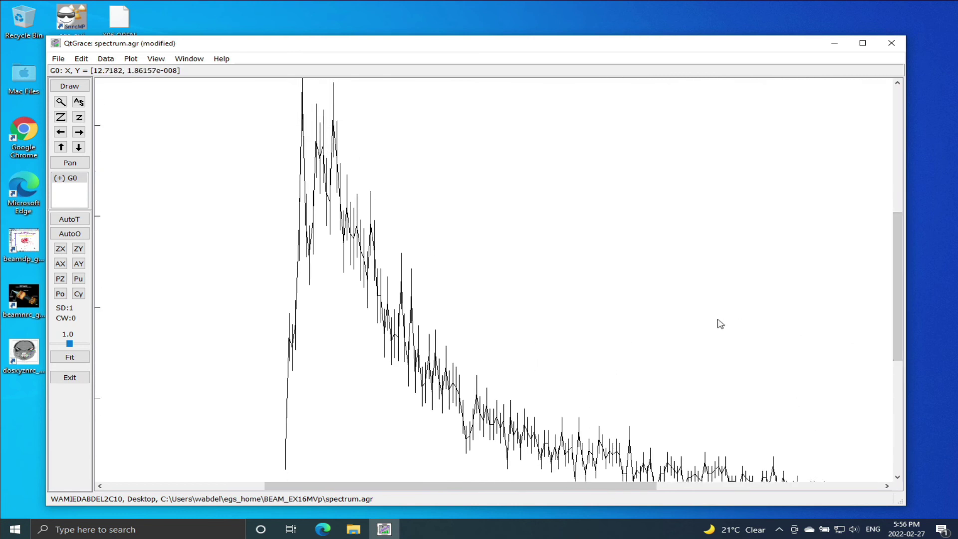